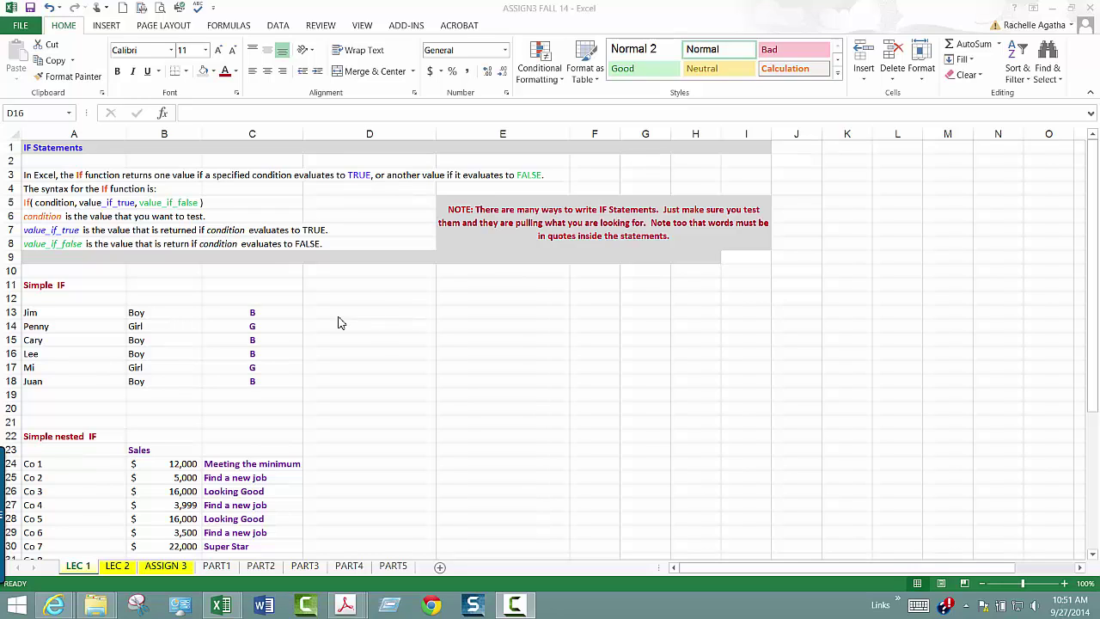
Confirm C13's =IF(B13="BOY","B","G") and fill it down to C18.
left_click(131, 314)
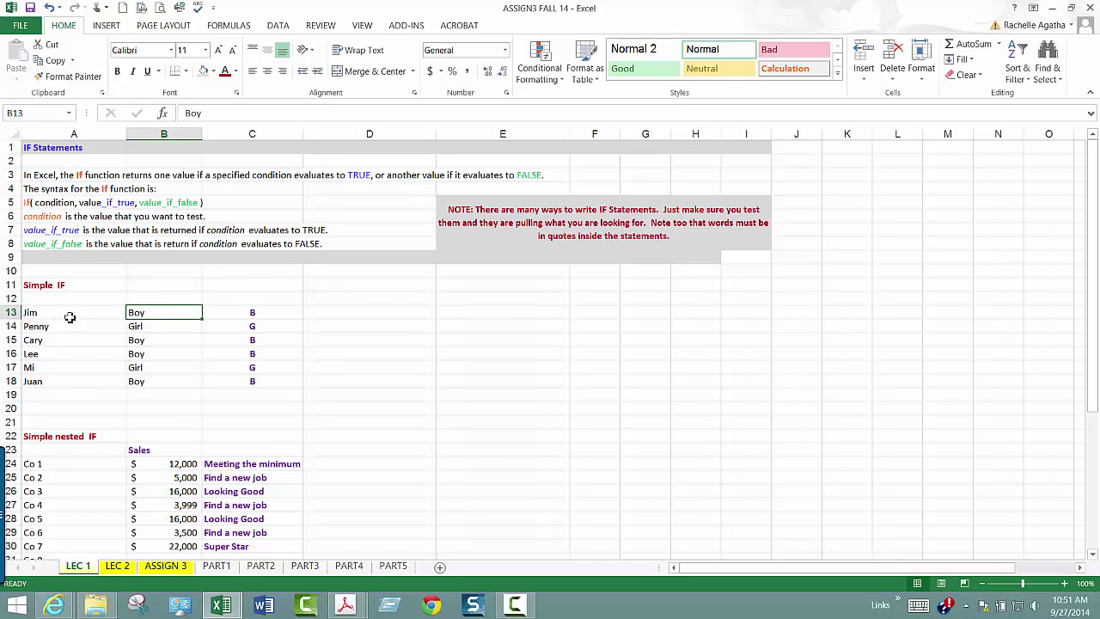
left_click(73, 314)
left_click(155, 314)
left_click(157, 324)
left_click(274, 316)
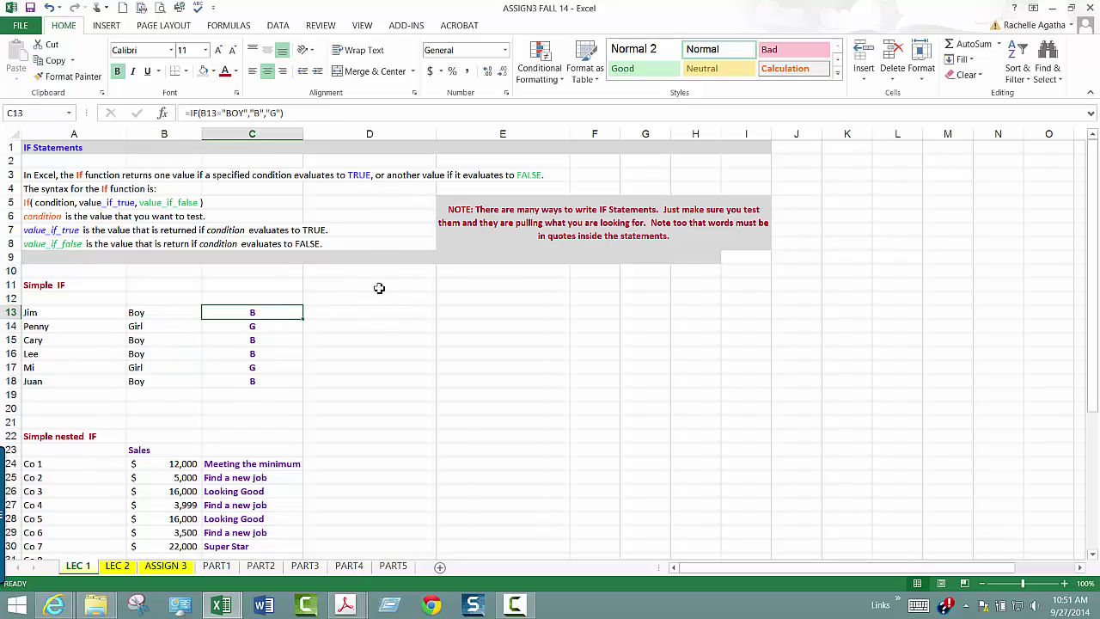
left_click(232, 114)
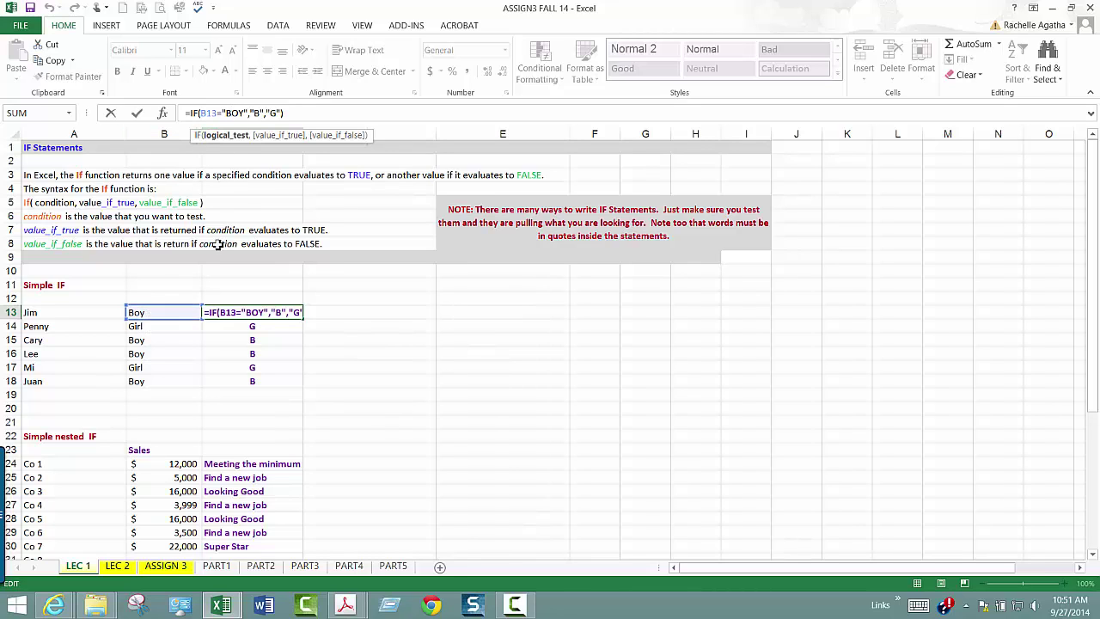
left_click(230, 113)
key("Return")
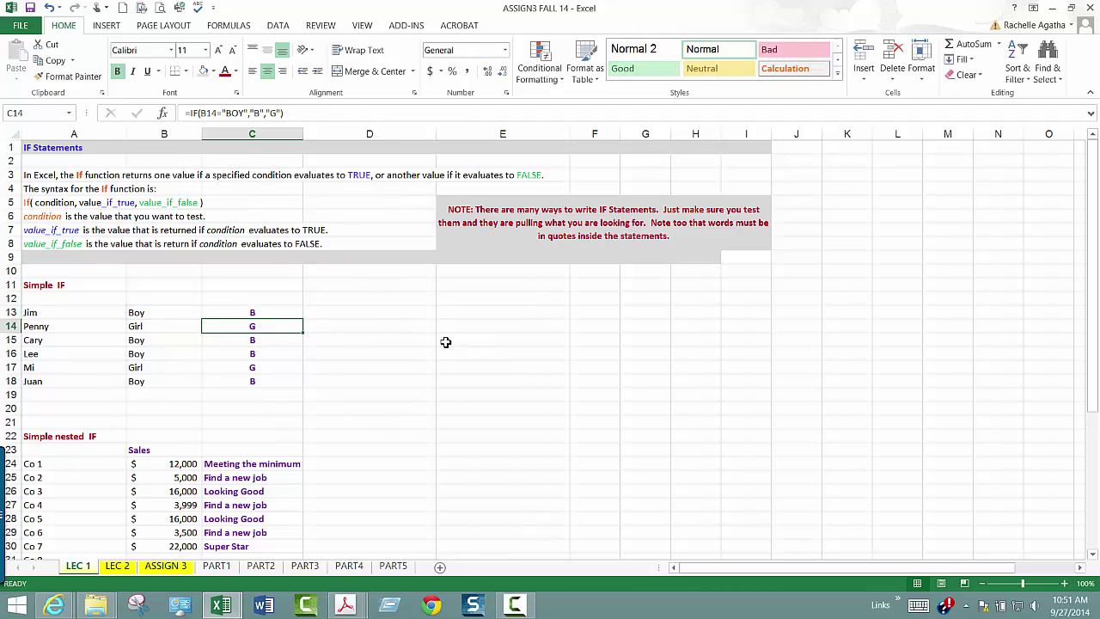
left_click(274, 313)
left_click_drag(303, 319, 301, 387)
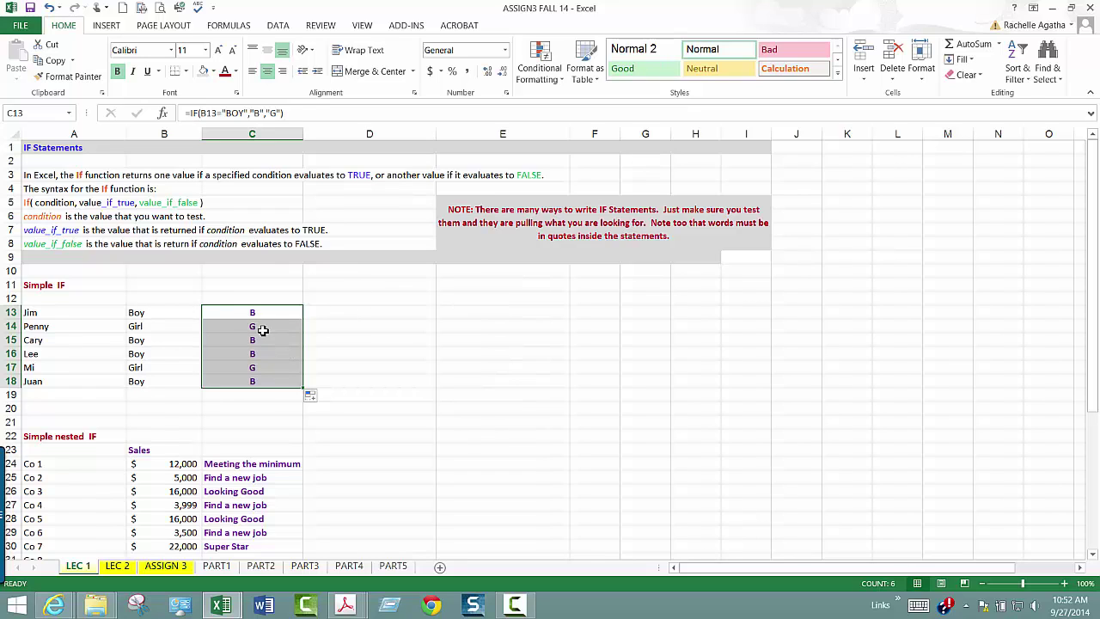
Replace B14's Girl entry with 'dog' and check that C14 still returns G.
left_click(146, 327)
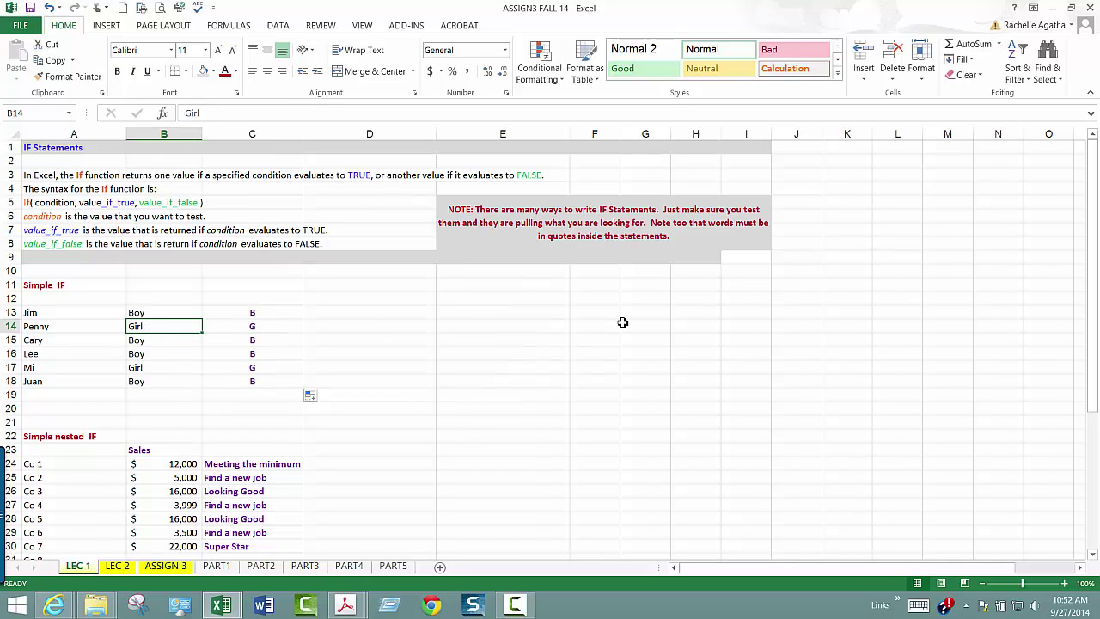
key("Delete")
left_click(254, 333)
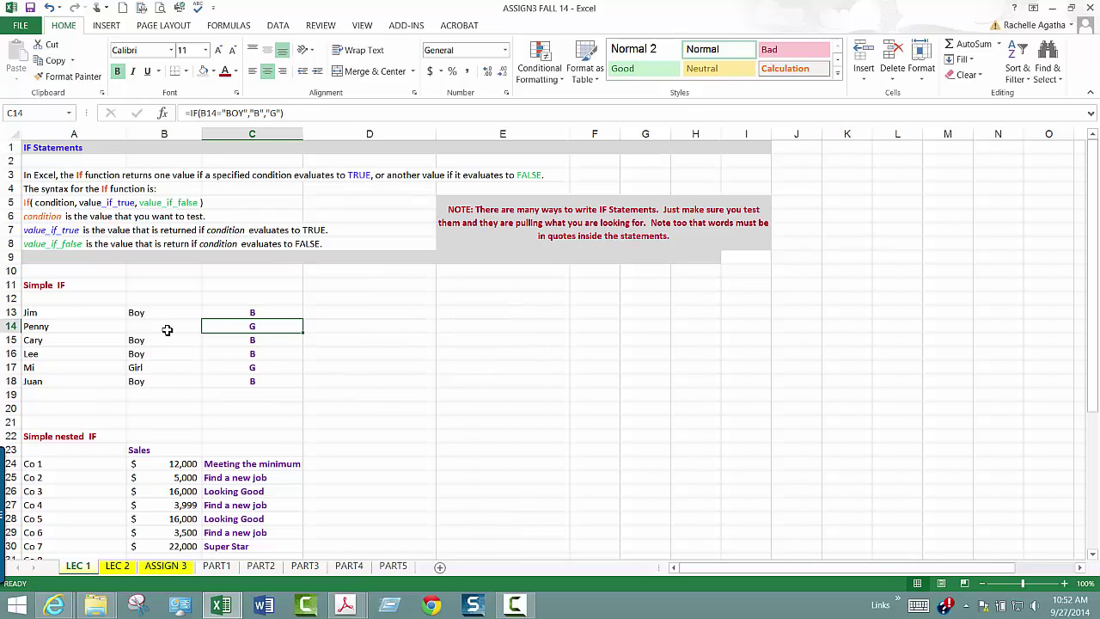
left_click(168, 330)
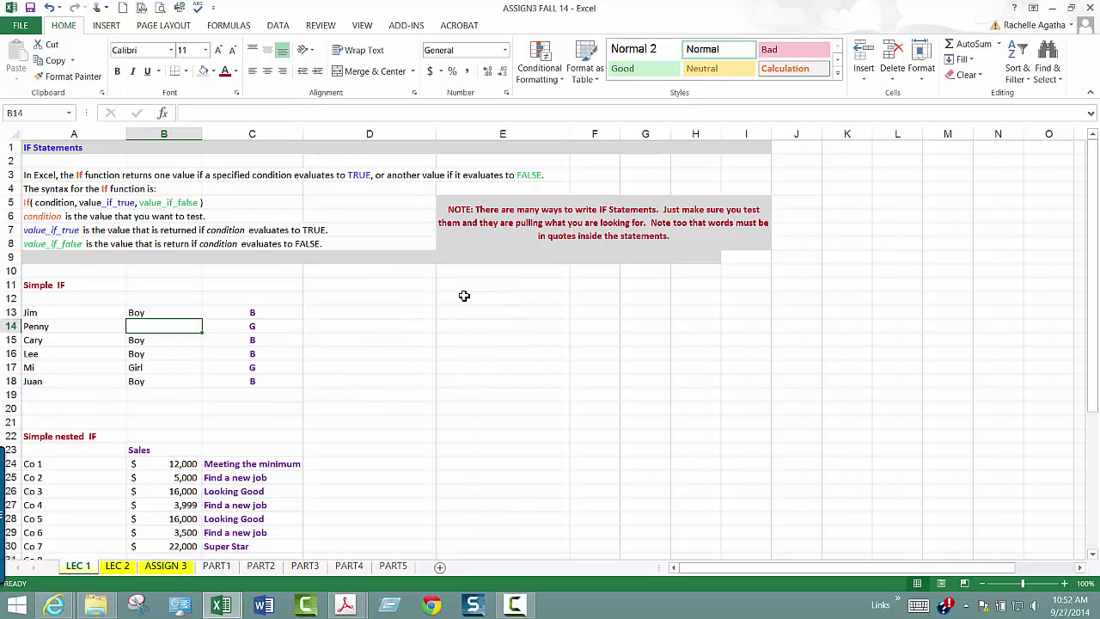
type("dog")
key("Return")
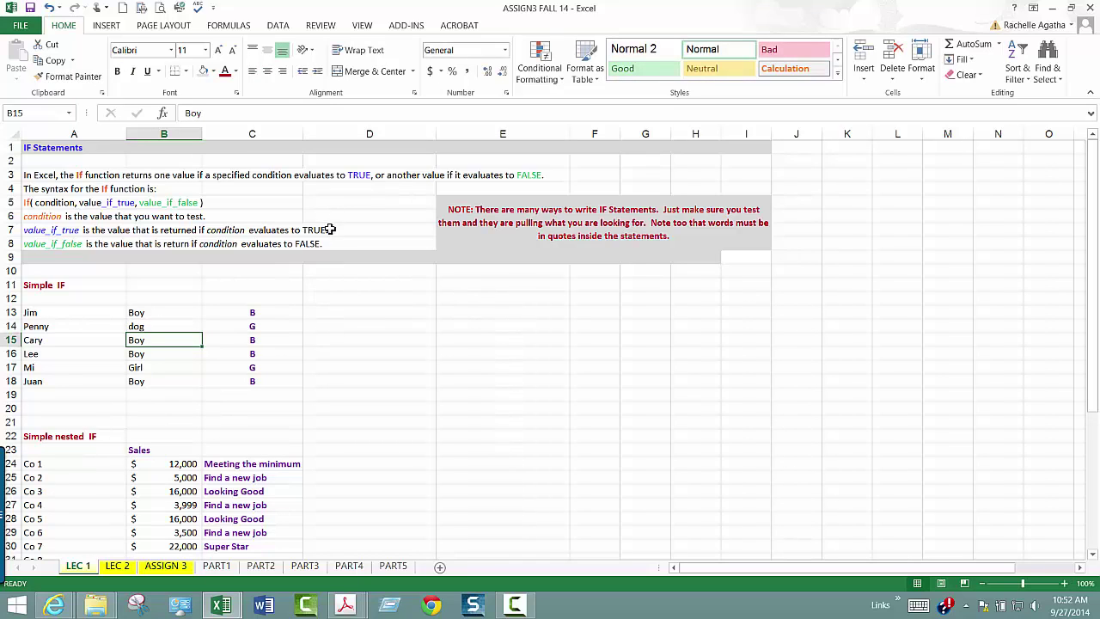
Scroll to the nested IF table and inspect C24's formula against thresholds in B34:B36, unchanged.
scroll(341, 249, "down", 3)
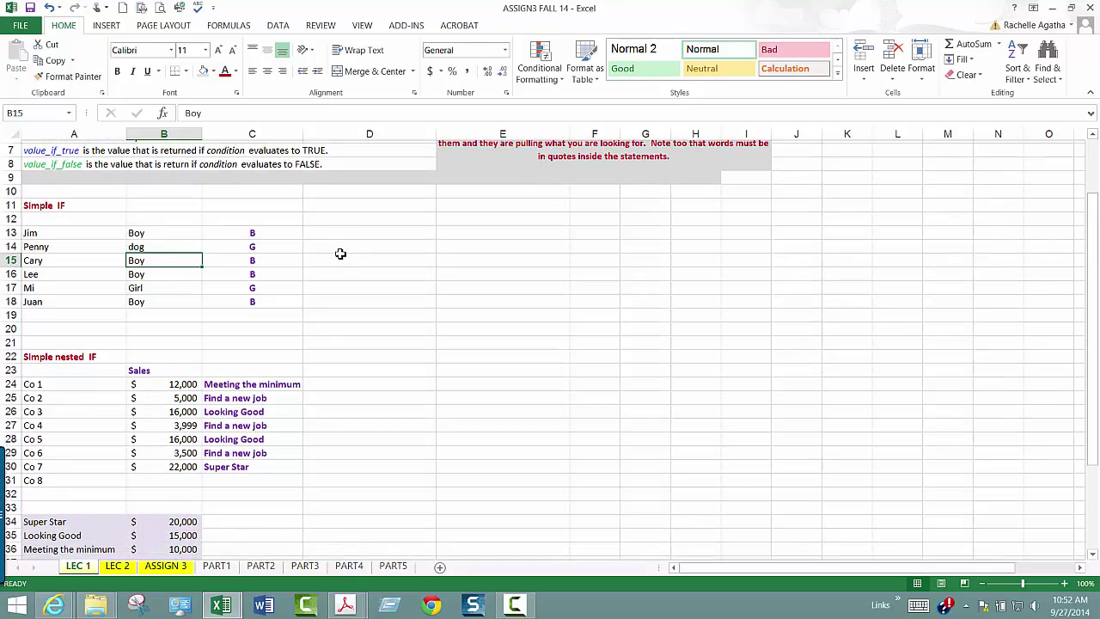
scroll(340, 254, "down", 1)
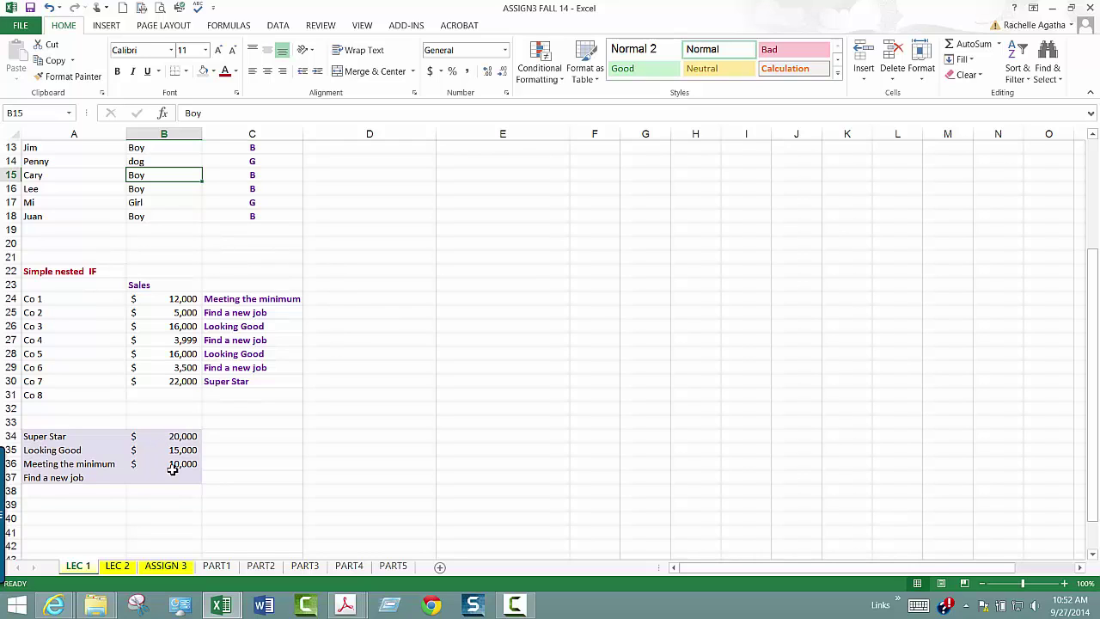
left_click(182, 300)
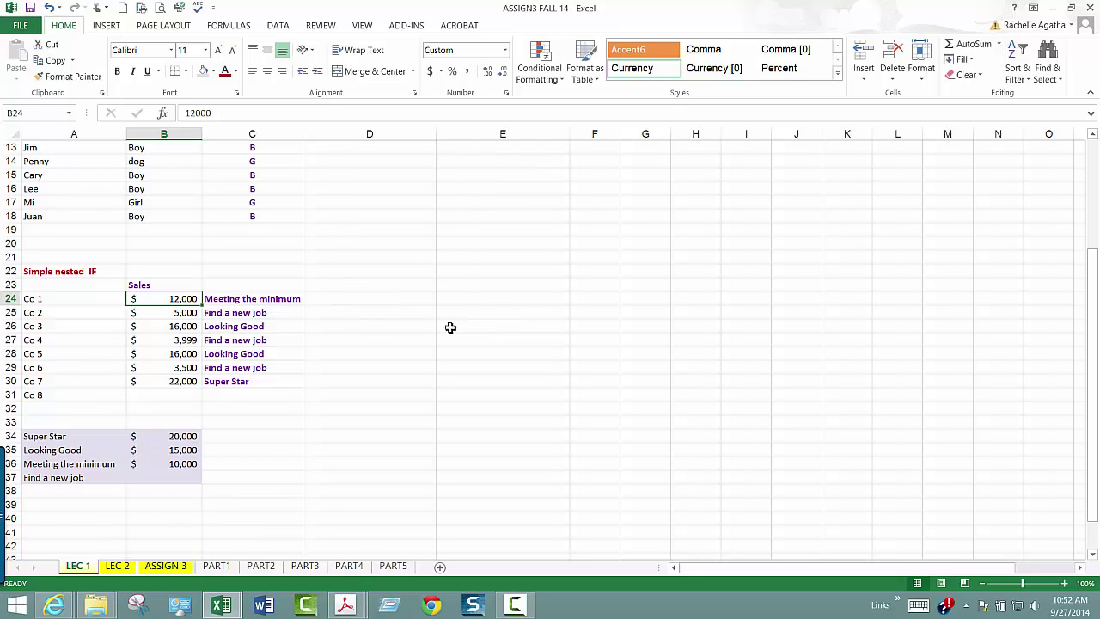
left_click(256, 301)
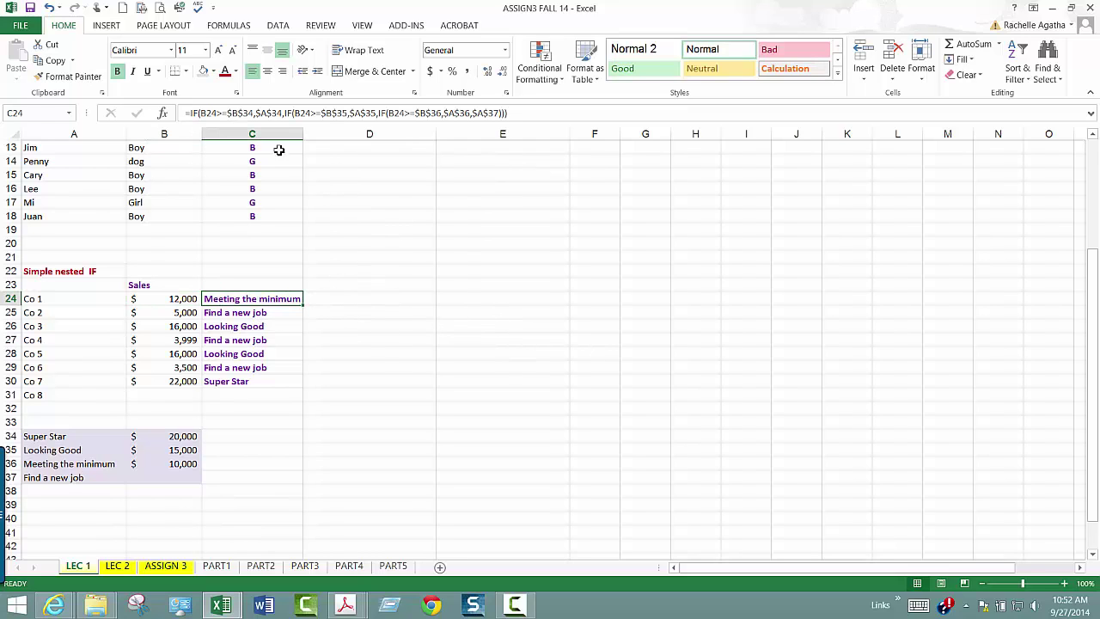
left_click(256, 113)
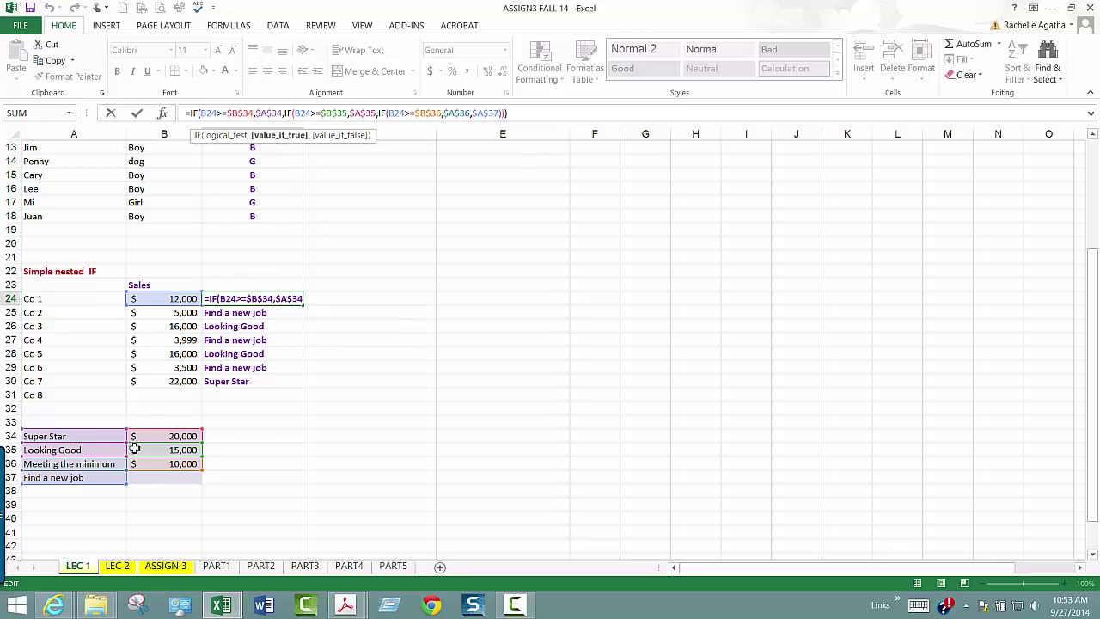
left_click(466, 434)
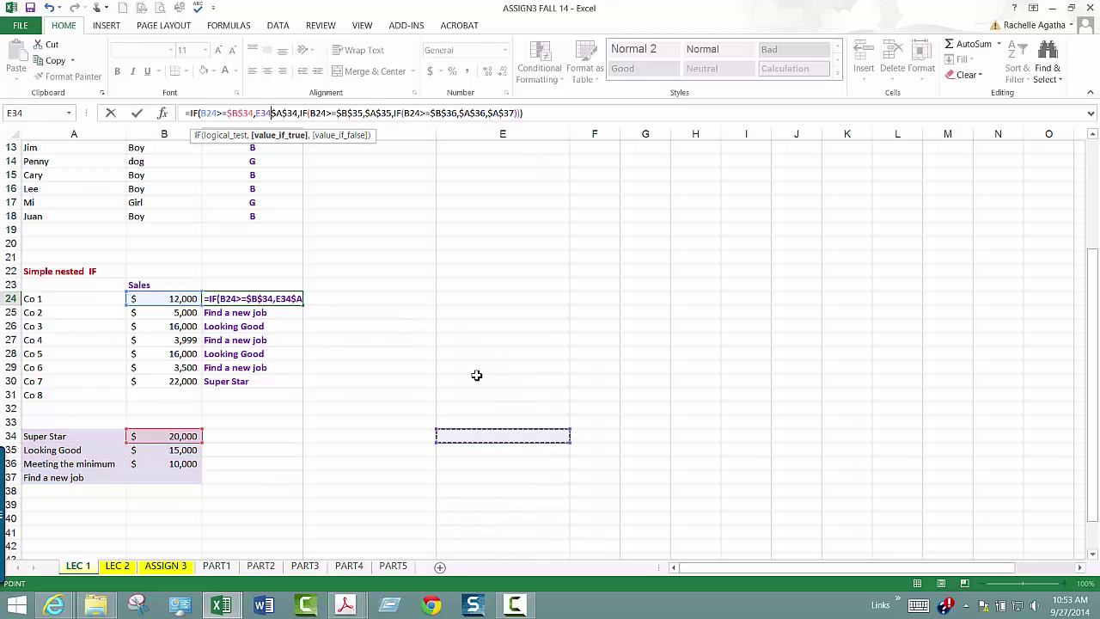
left_click(86, 474)
key("Escape")
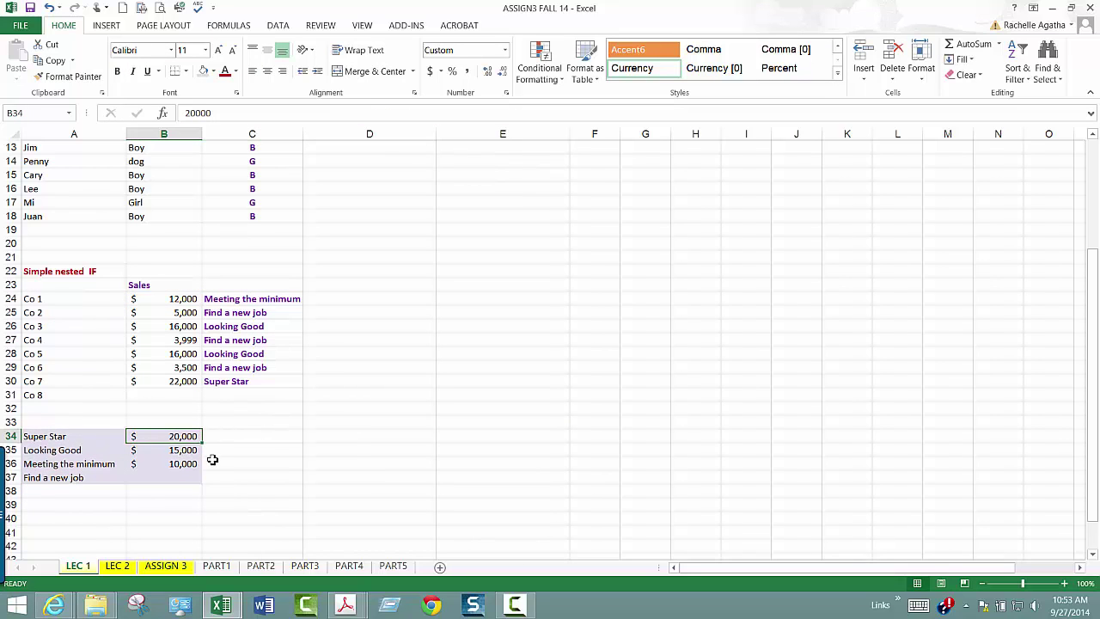
left_click(184, 449)
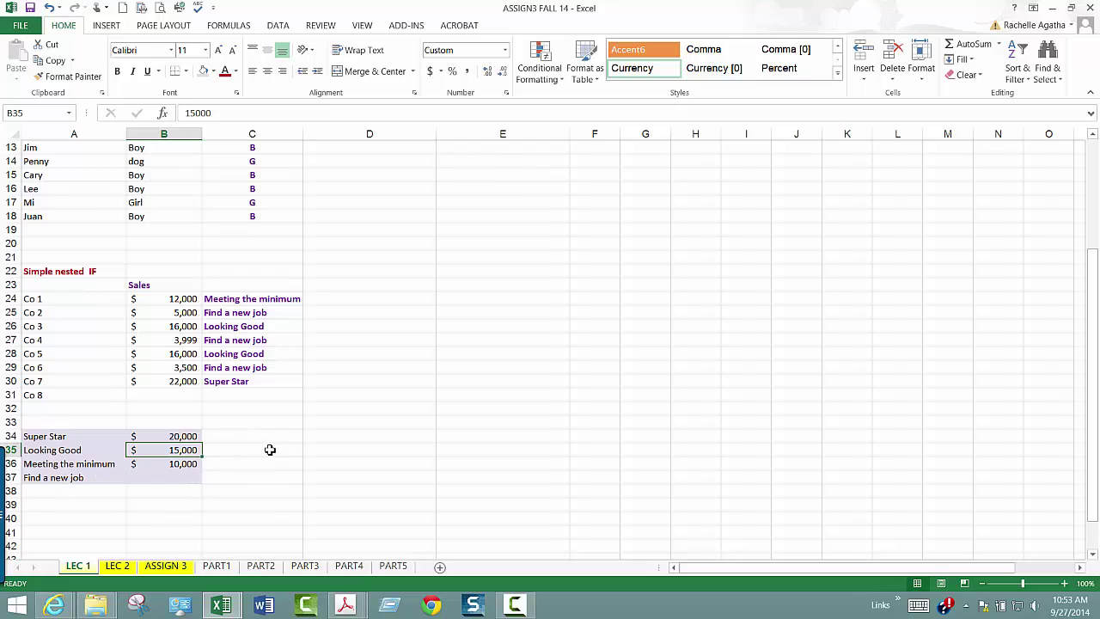
left_click(239, 298)
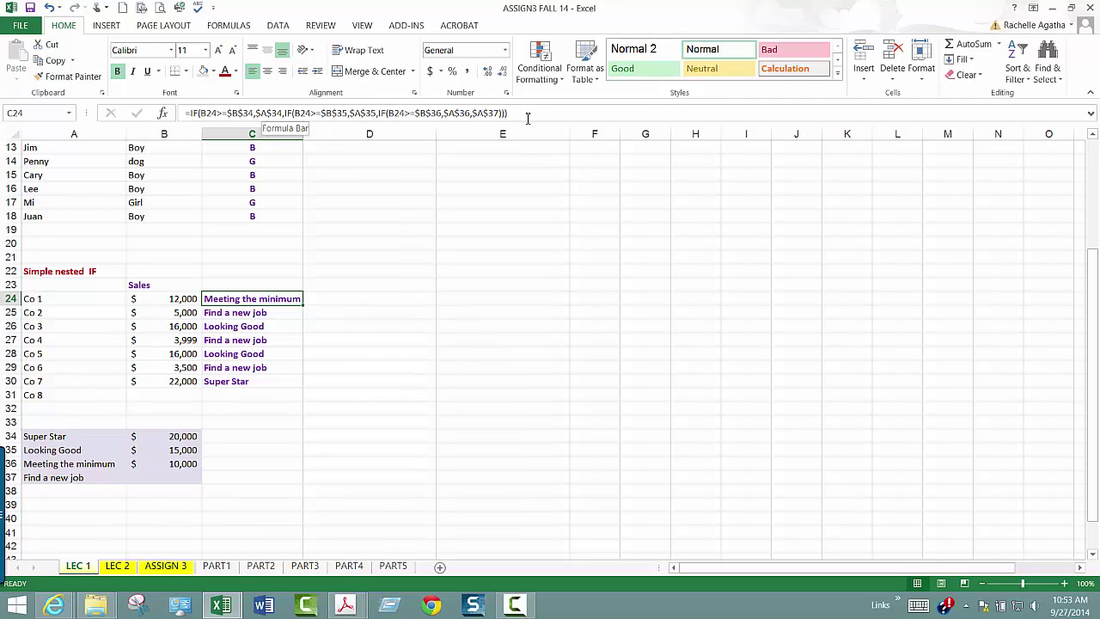
Confirm C24's nested IF rating formula and fill it down through C30.
left_click(245, 113)
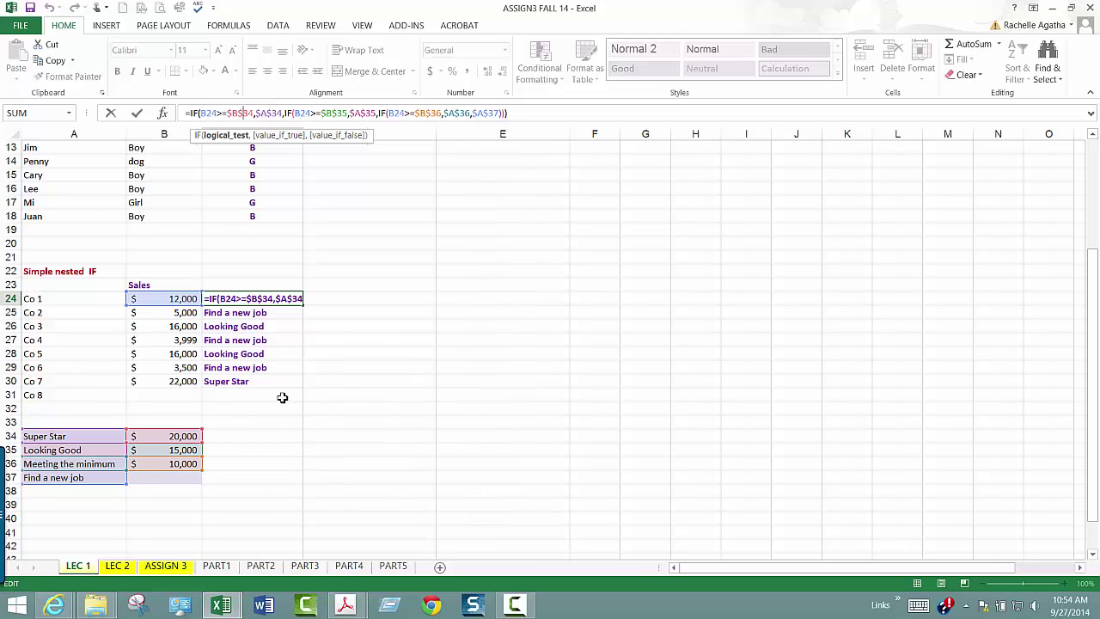
key("ctrl+Return")
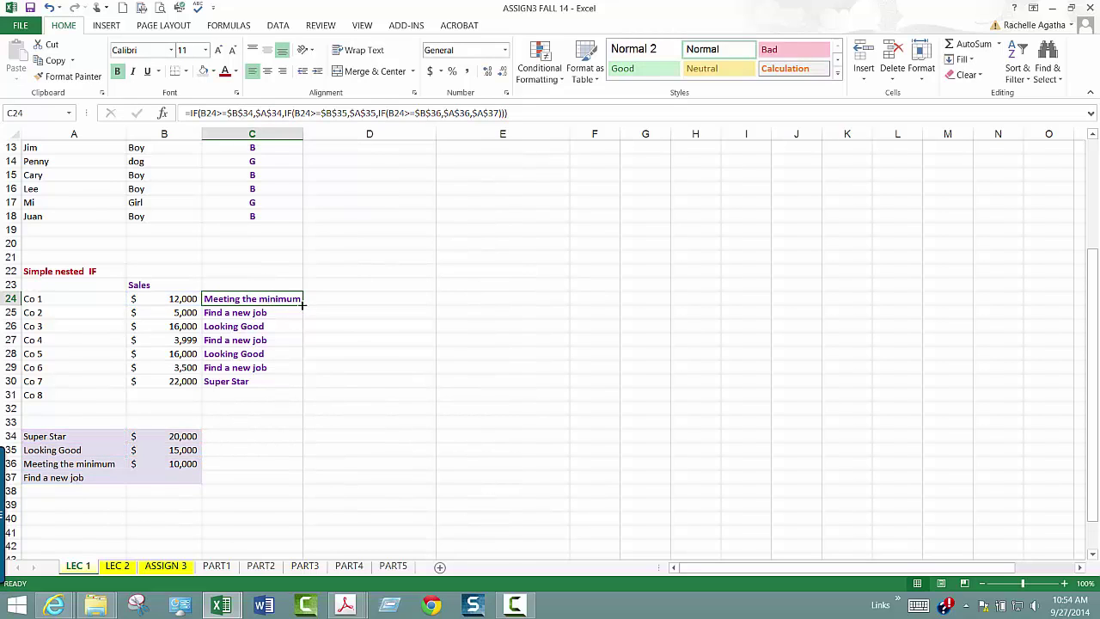
left_click(269, 112)
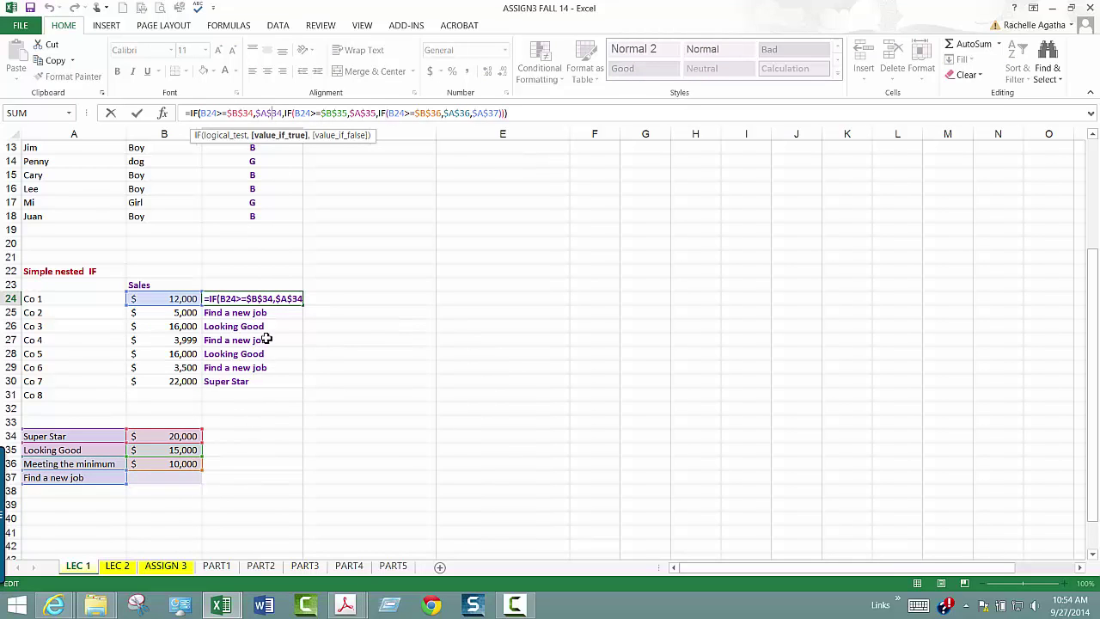
left_click(277, 299)
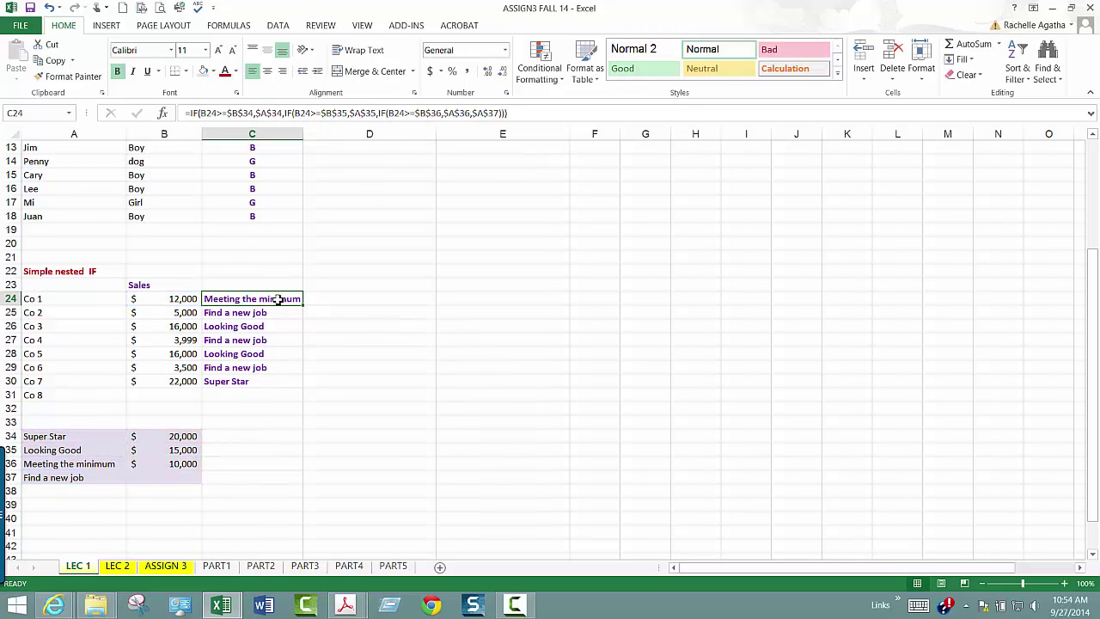
left_click_drag(304, 305, 304, 388)
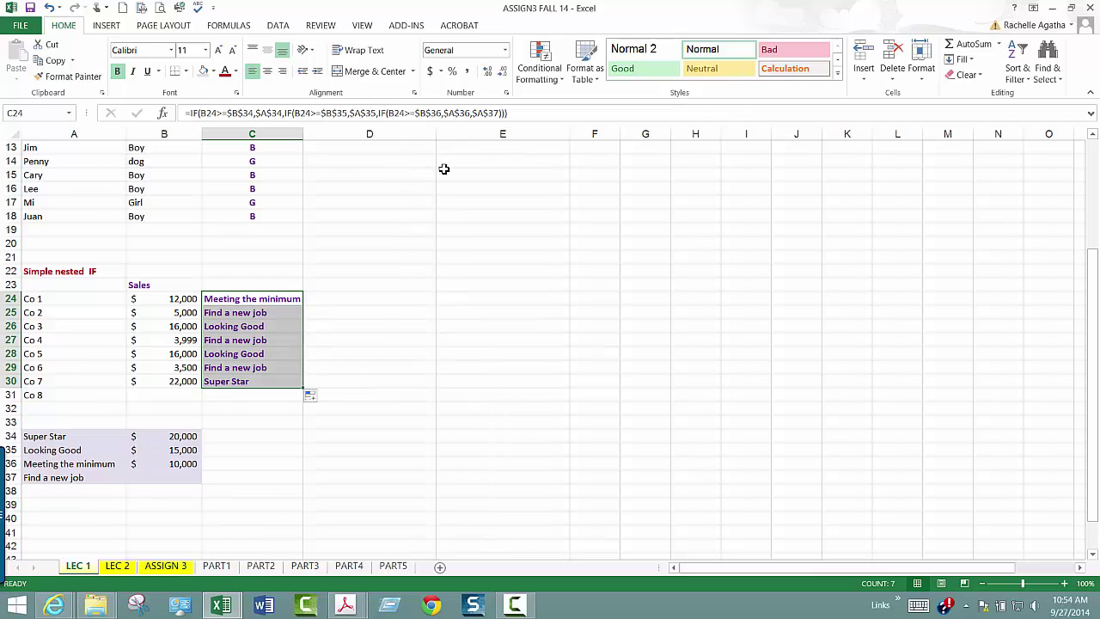
Enter 14999 as Co 4's sales in B27 to test the rating.
left_click(243, 367)
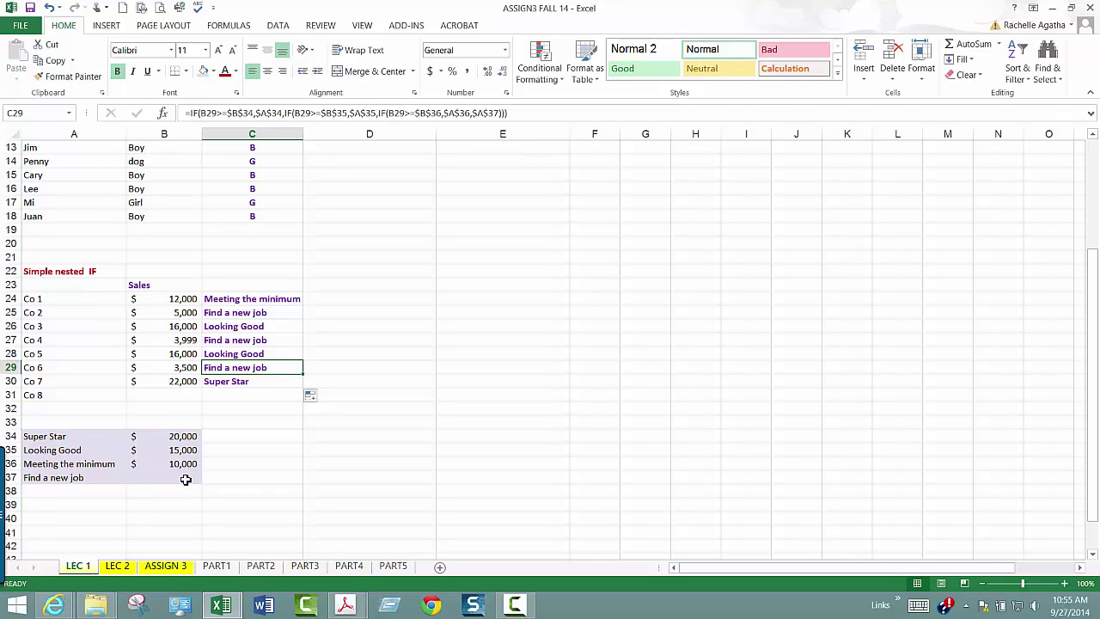
left_click(186, 342)
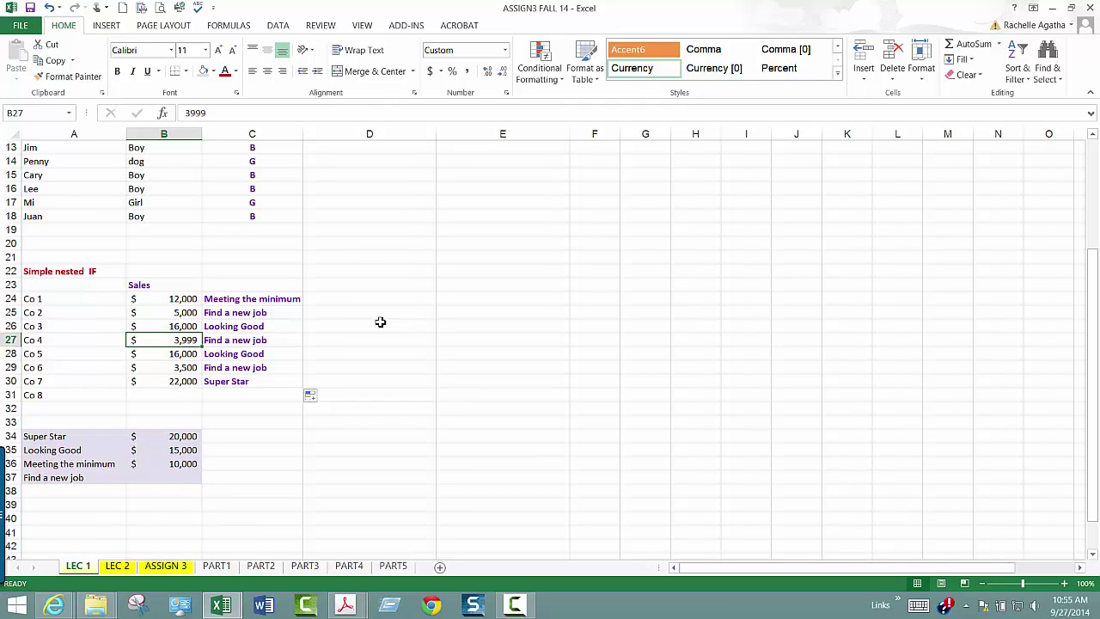
type("14")
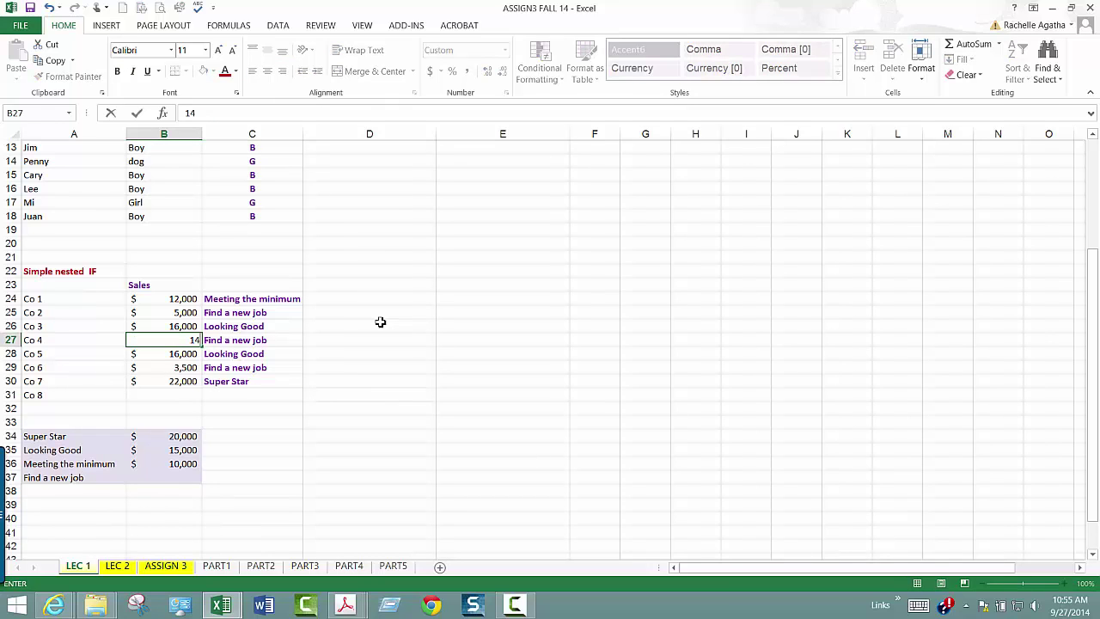
type("999")
key("Return")
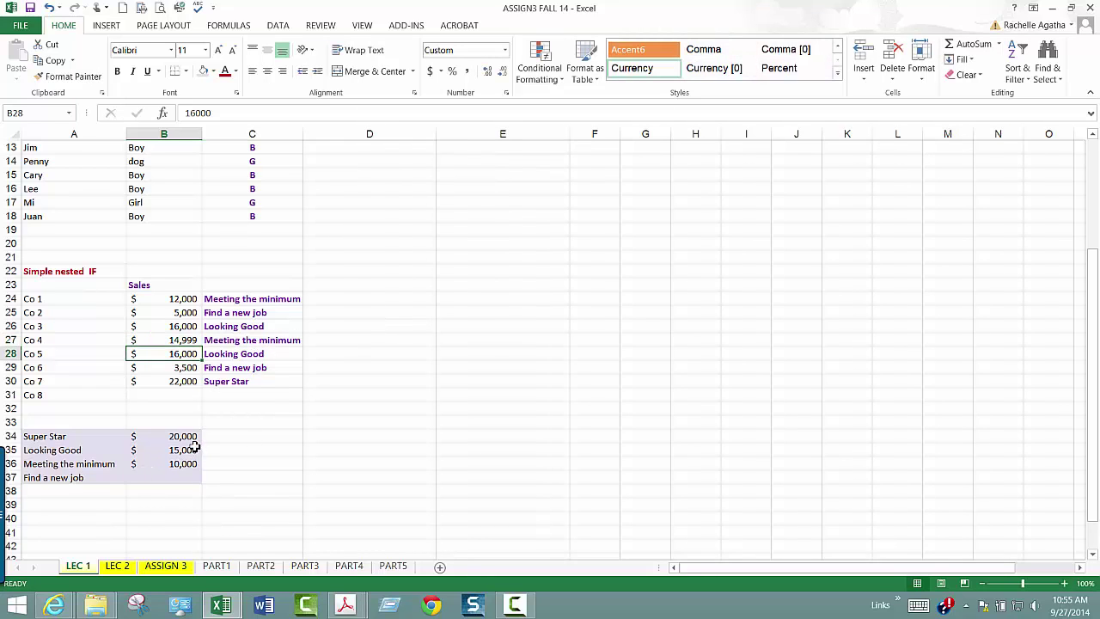
Change Co 4's sales to 3,999 so C27 rates it Find a new job.
left_click(184, 341)
type("15001")
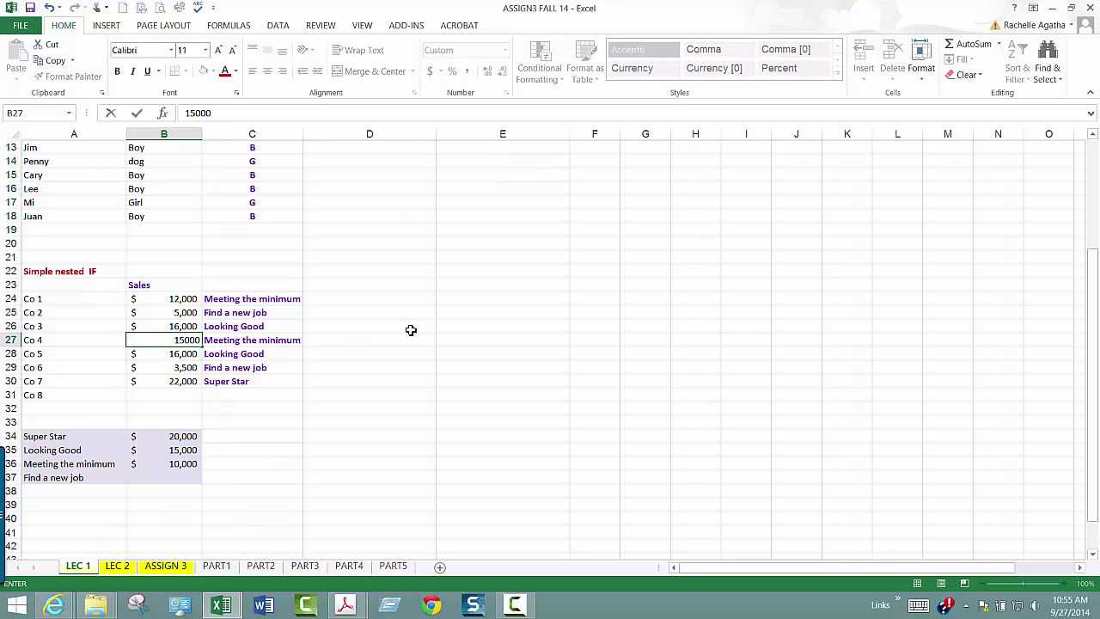
key("Return")
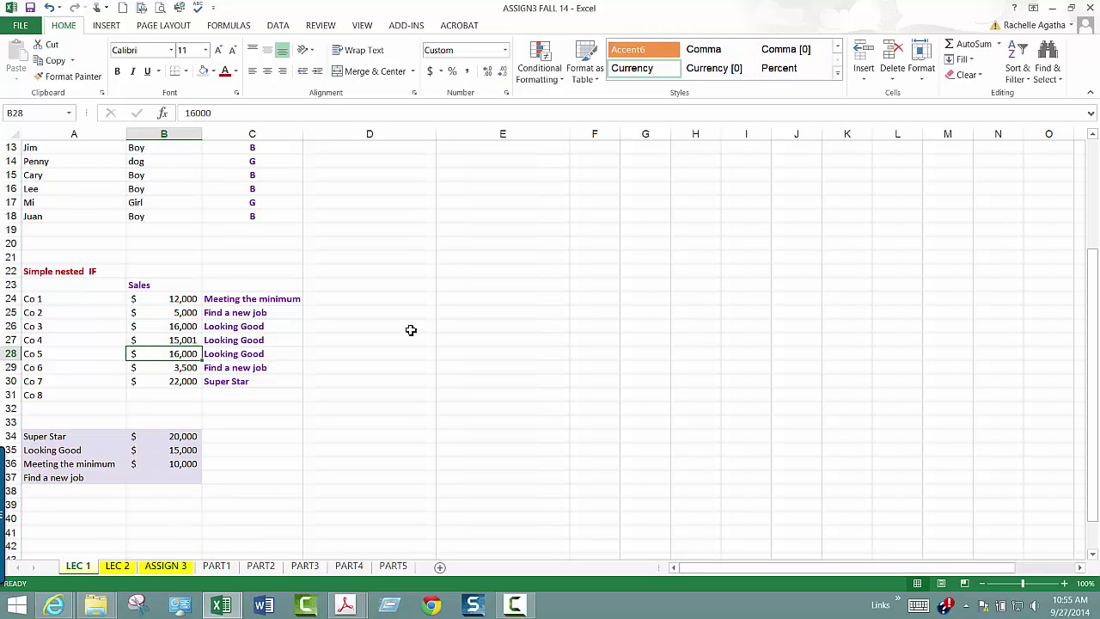
key("Up")
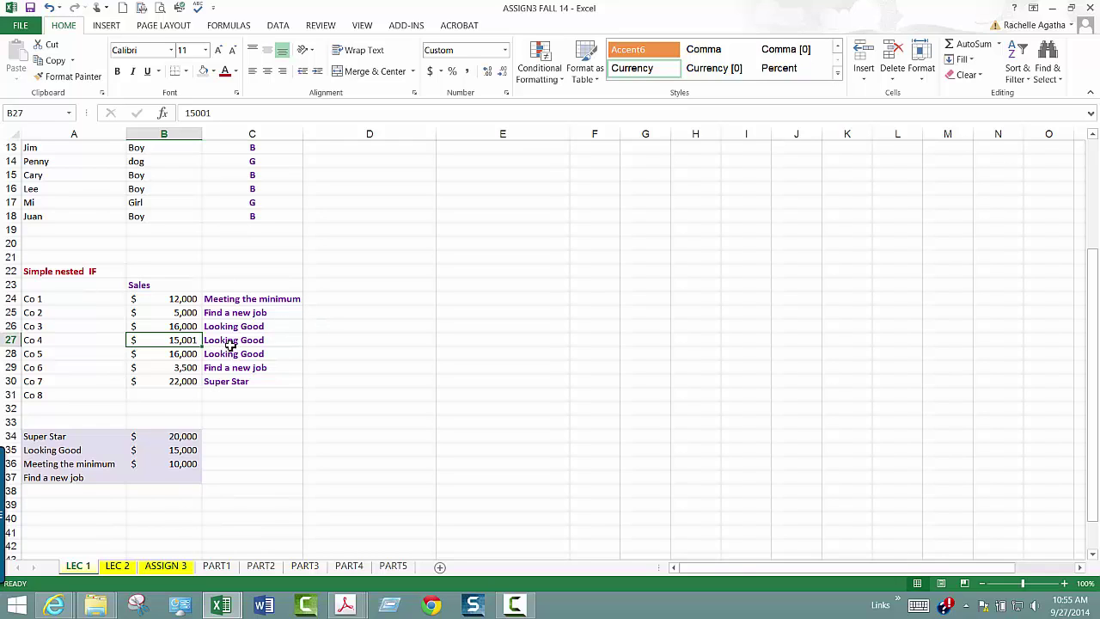
type("3999")
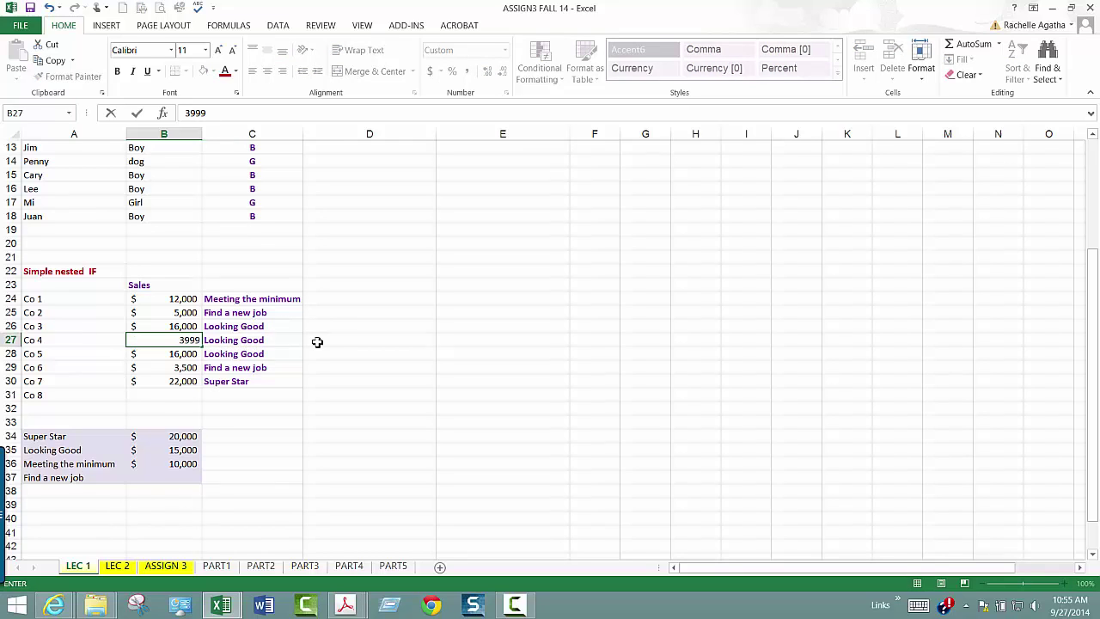
key("Return")
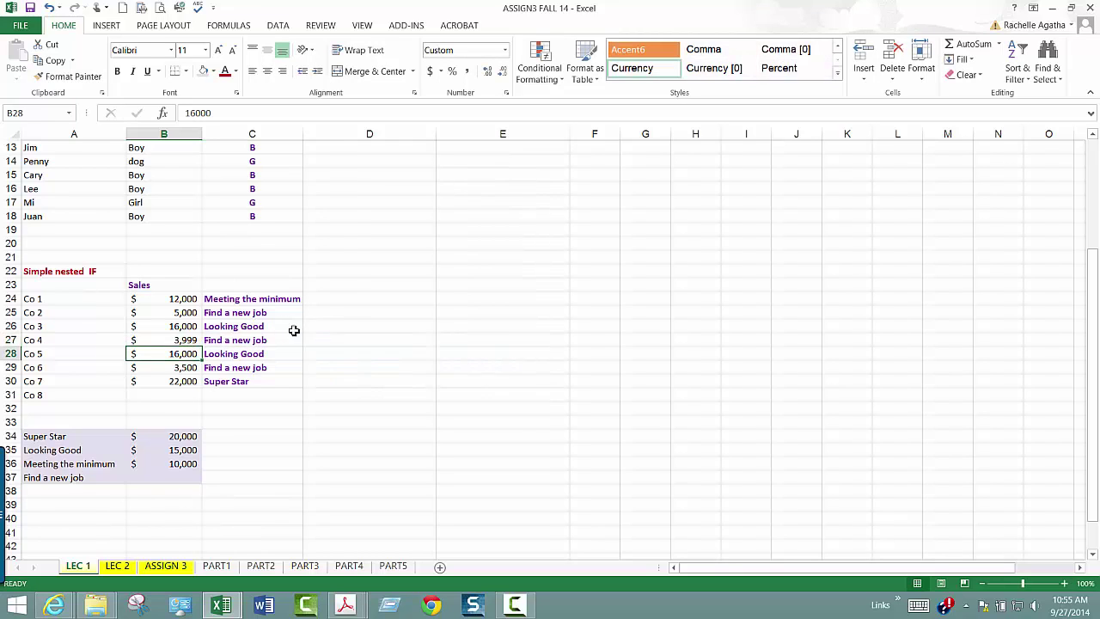
scroll(265, 279, "up", 2)
scroll(277, 237, "up", 2)
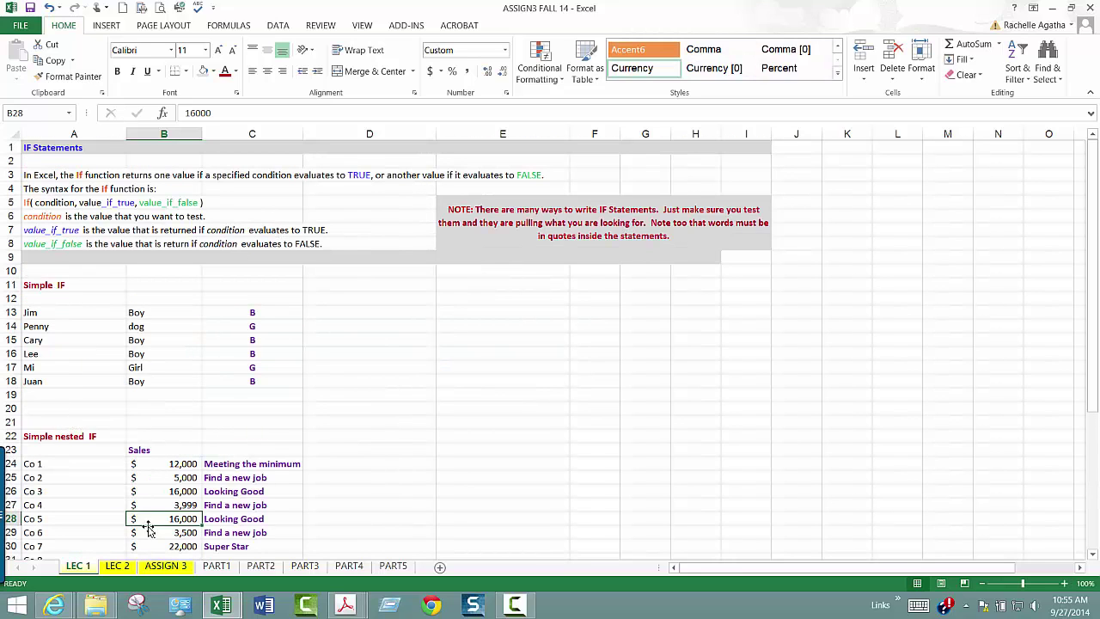
On LEC 2, go through the grade table rows L13:N15: age ranges for grades K, 1, 2.
left_click(123, 569)
mouse_move(284, 286)
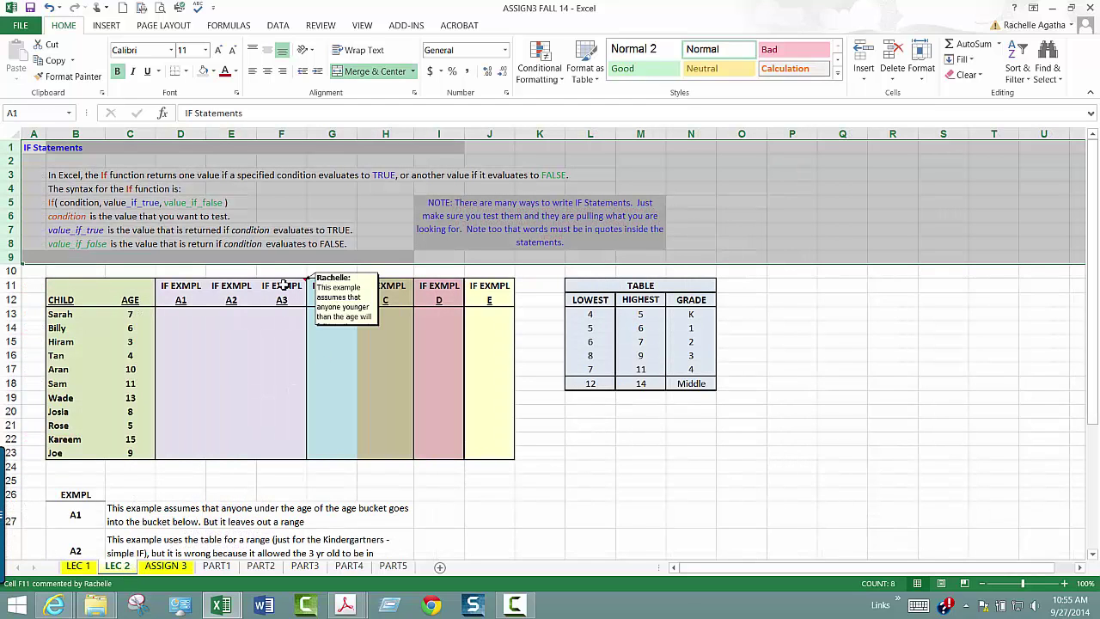
left_click(593, 316)
left_click(640, 315)
left_click(693, 315)
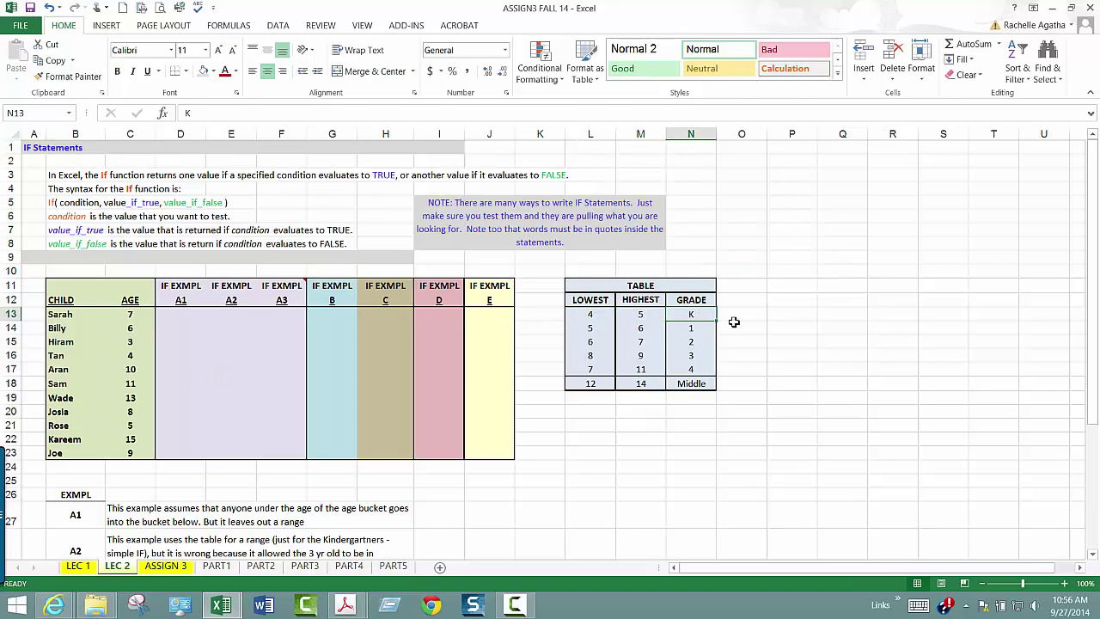
left_click(601, 328)
left_click(636, 329)
left_click(687, 330)
left_click(599, 342)
left_click(621, 342)
left_click(692, 343)
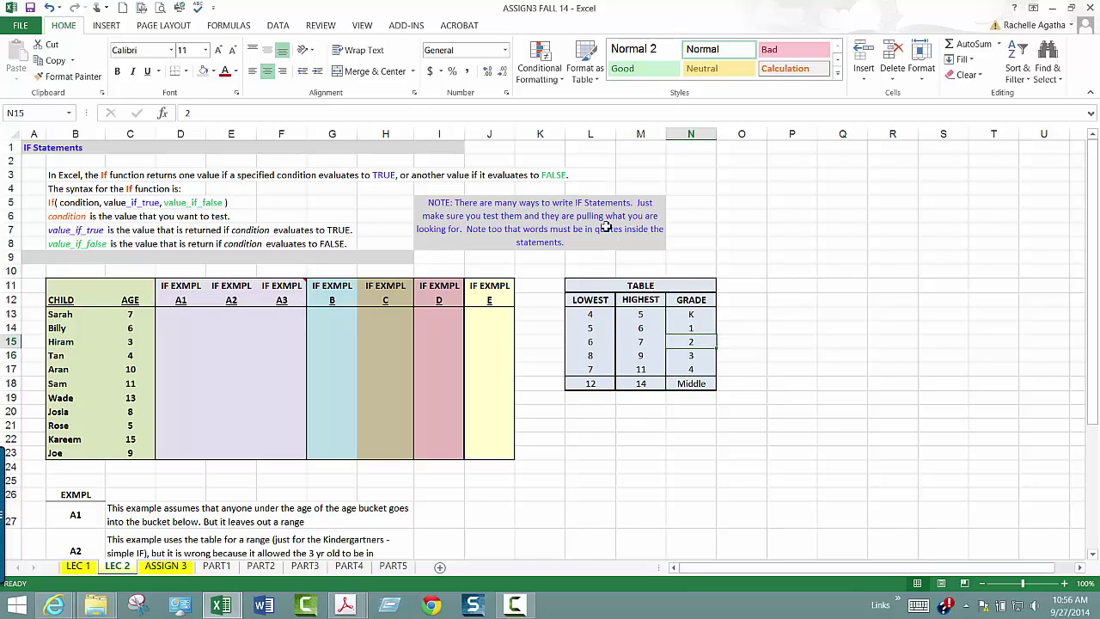
On PART1, inspect D13's =IF(C13=$L$13,$N$13,FALSE) and check the A1 results in D16 and D21.
left_click(216, 567)
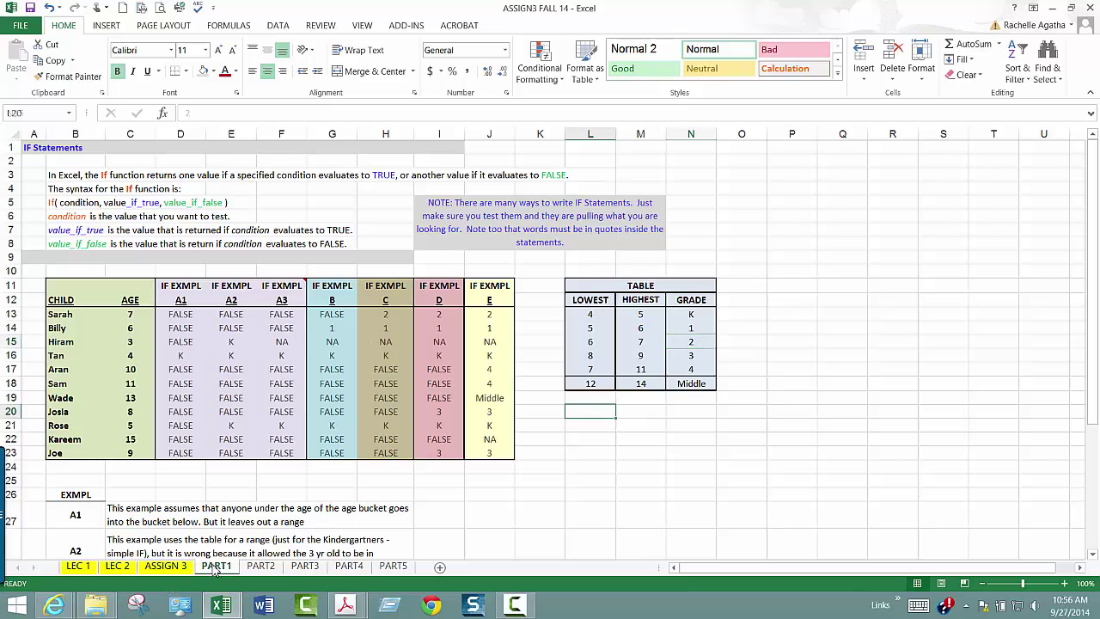
left_click(185, 314)
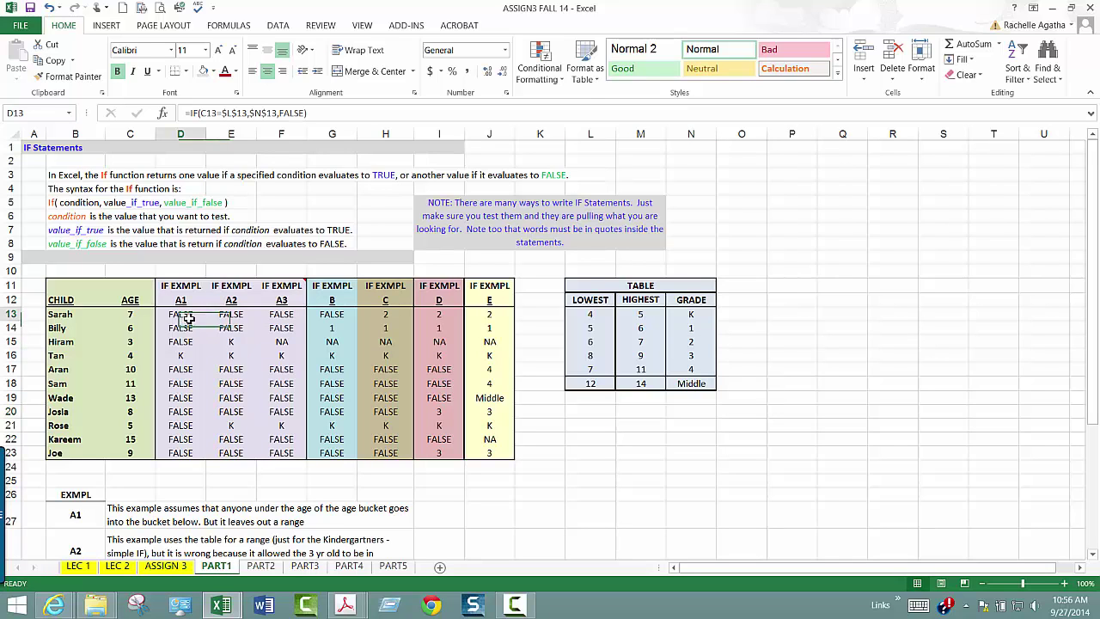
left_click(258, 112)
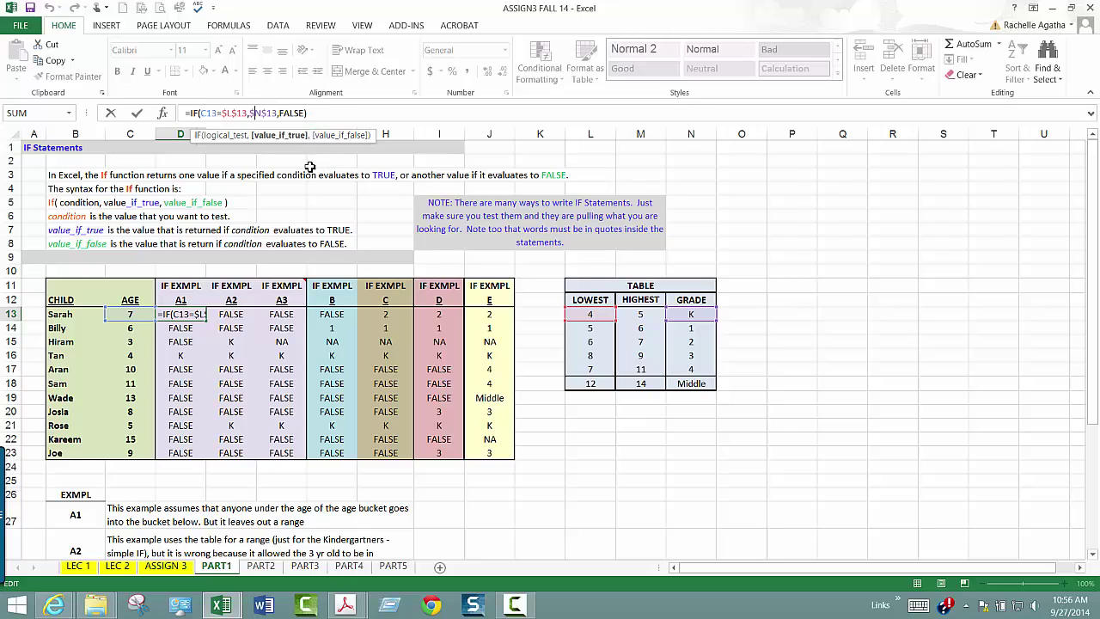
key("Return")
left_click(172, 355)
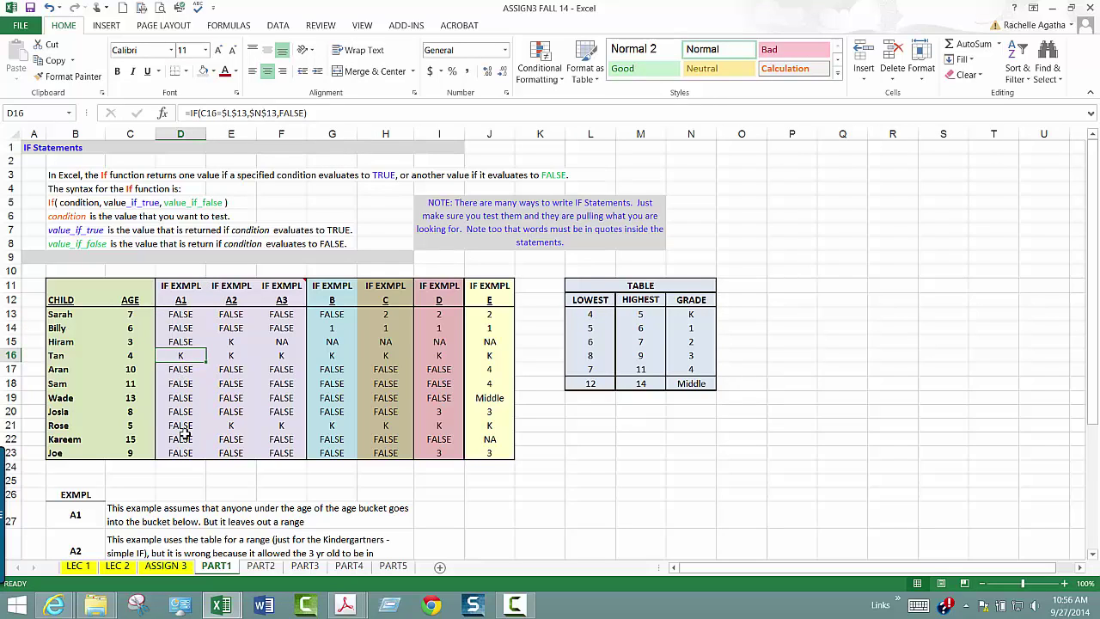
left_click(182, 427)
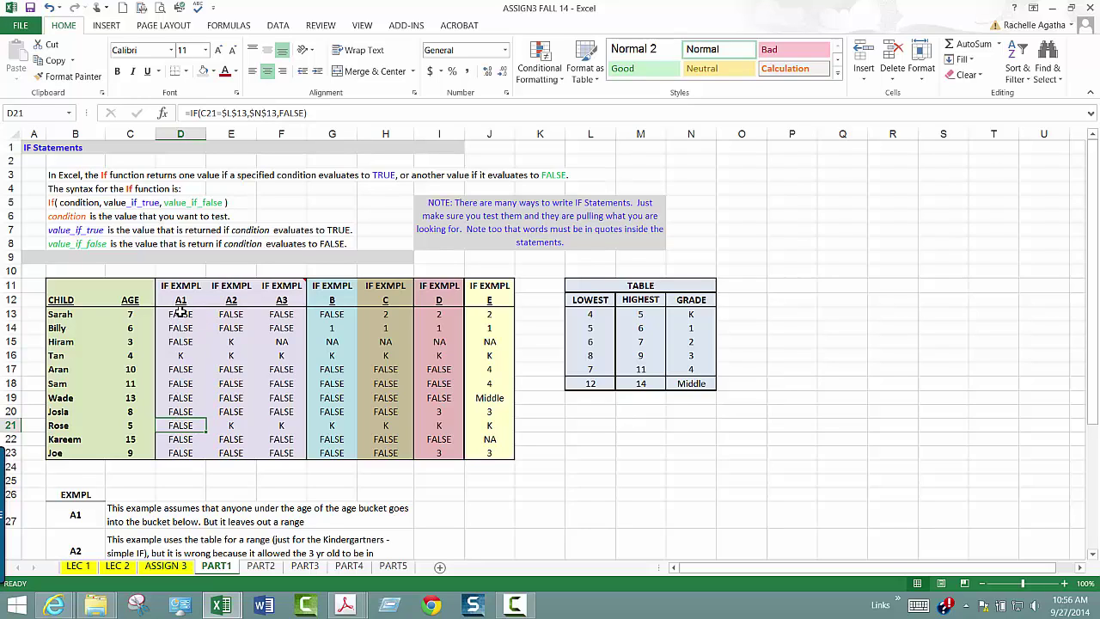
left_click(239, 315)
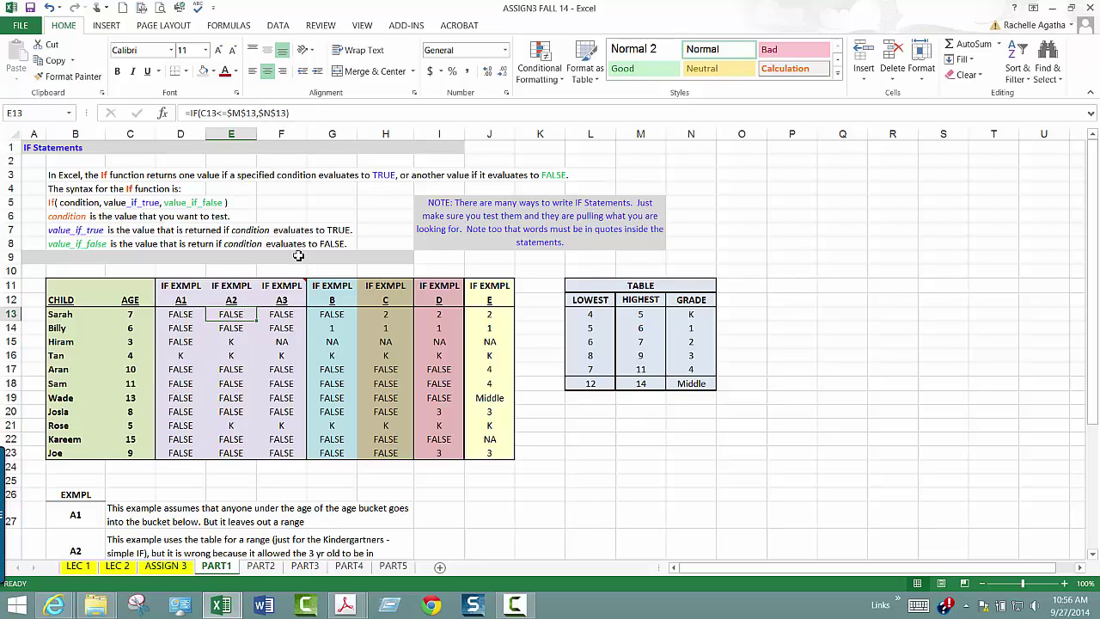
left_click(227, 113)
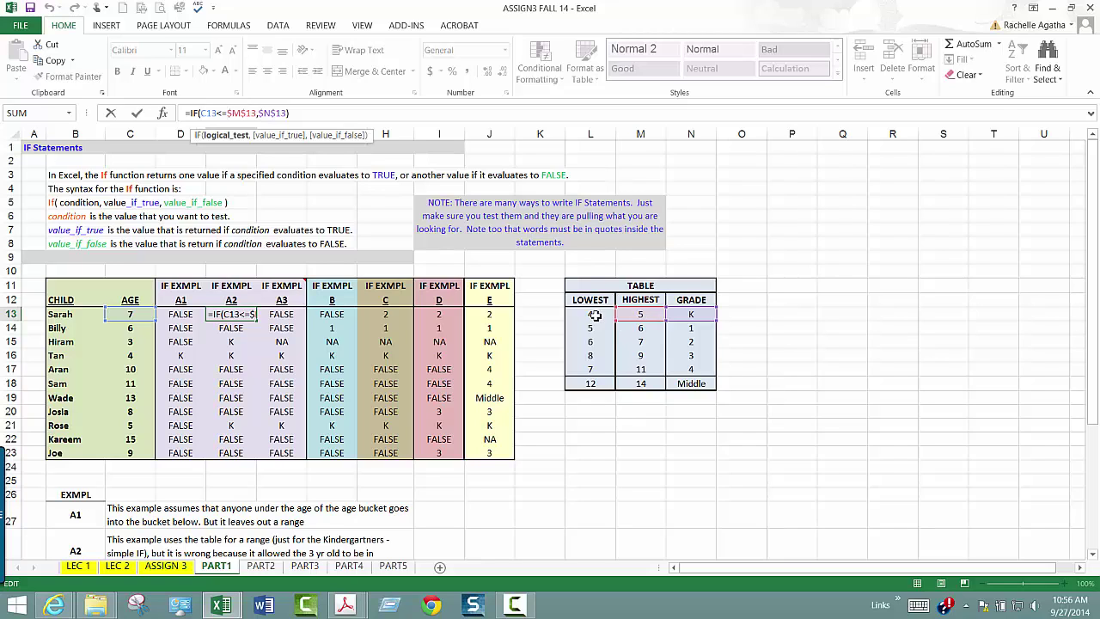
key("ctrl+Return")
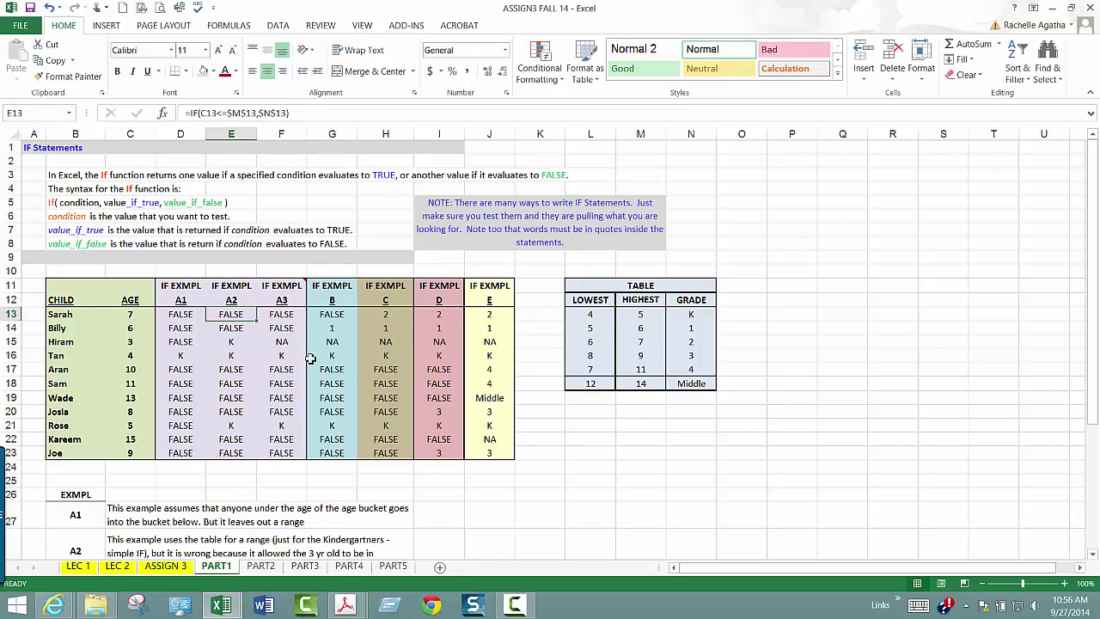
key("Down")
key("Down")
key("Down")
key("Down")
key("Down")
key("Down")
key("Down")
key("Down")
left_click(234, 346)
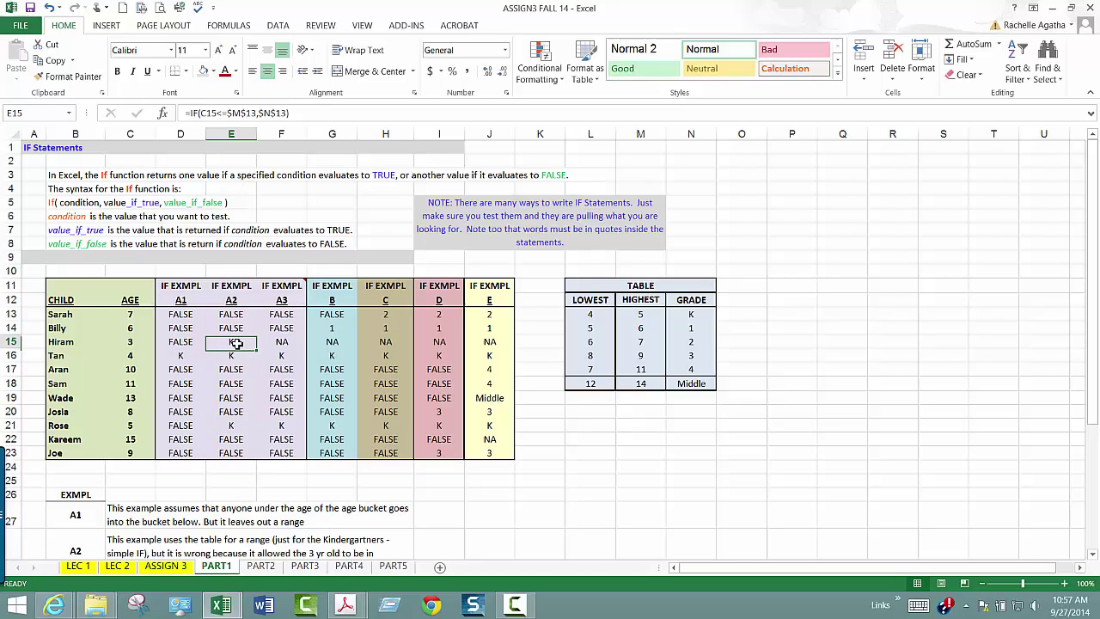
left_click(288, 314)
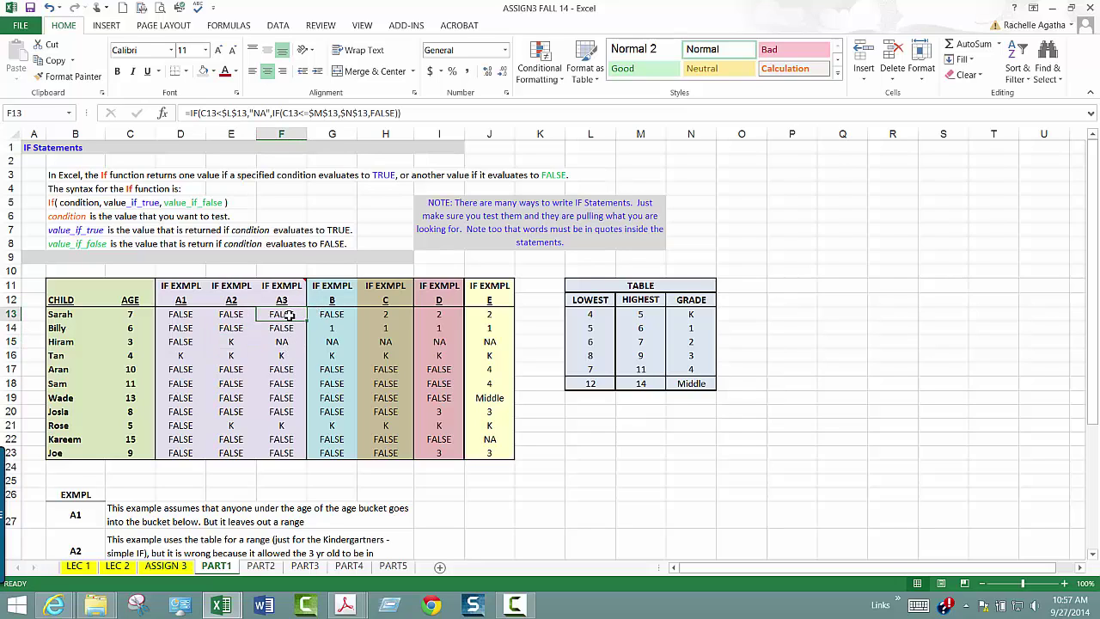
left_click(244, 113)
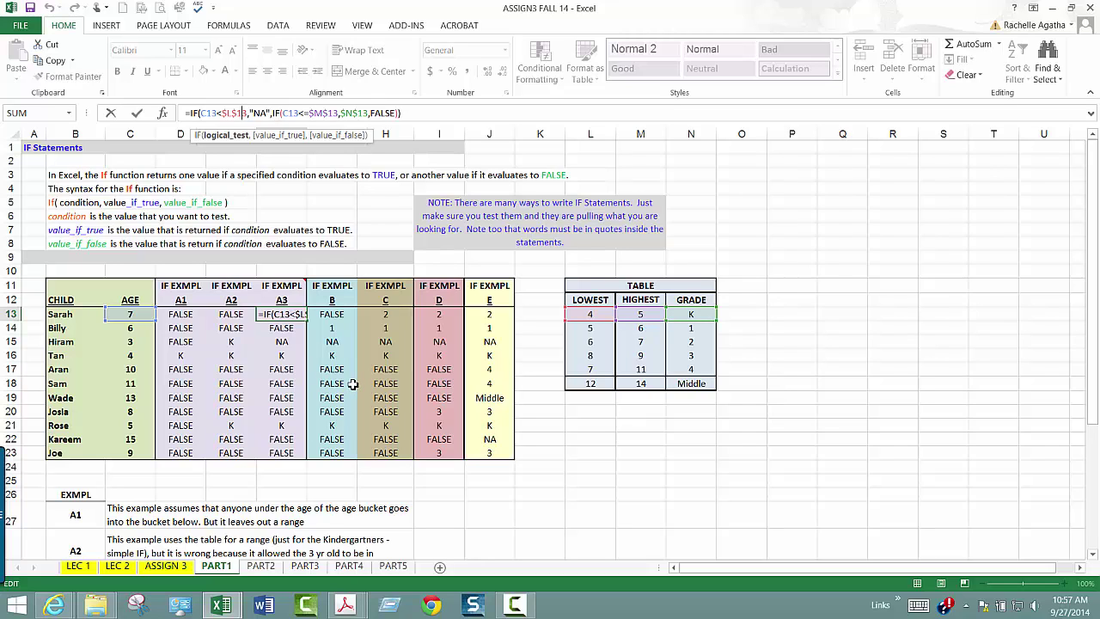
key("Escape")
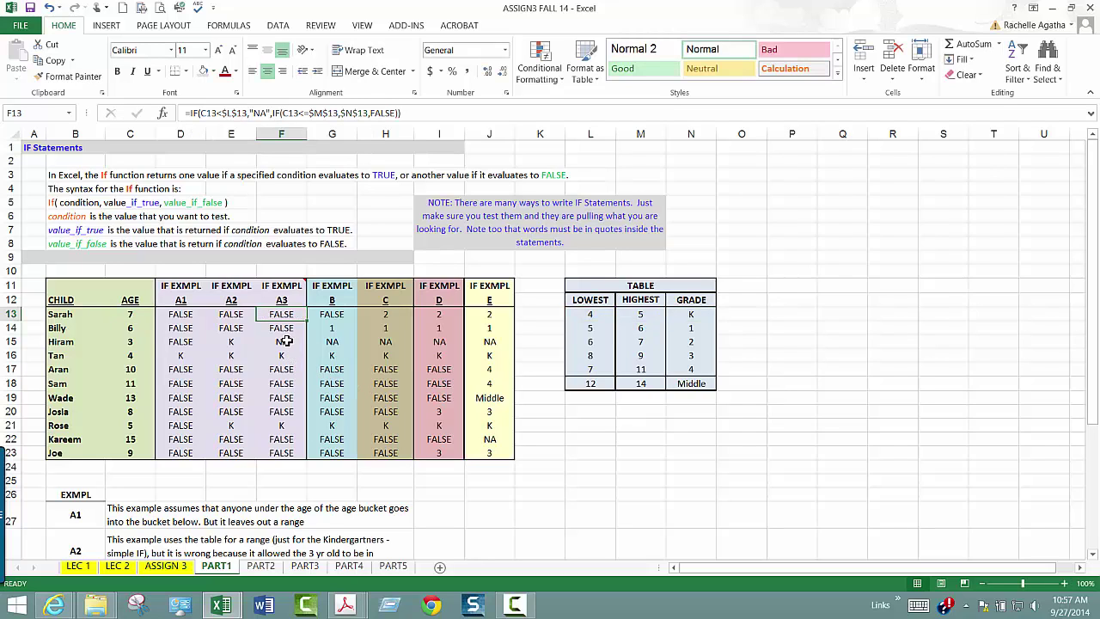
left_click(285, 341)
left_click(284, 355)
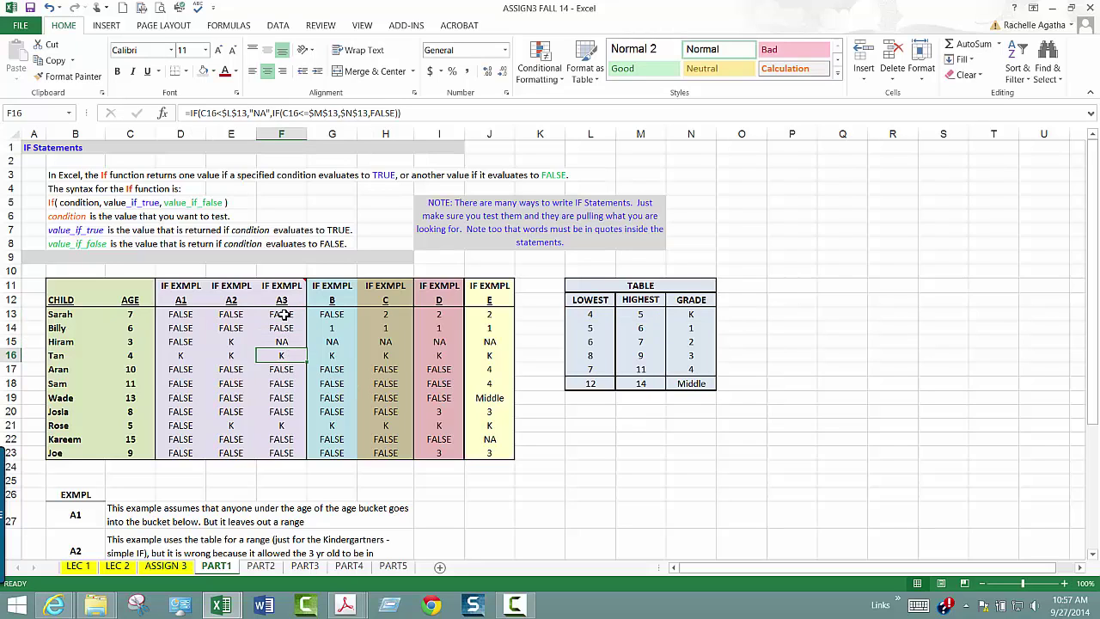
left_click_drag(283, 314, 288, 397)
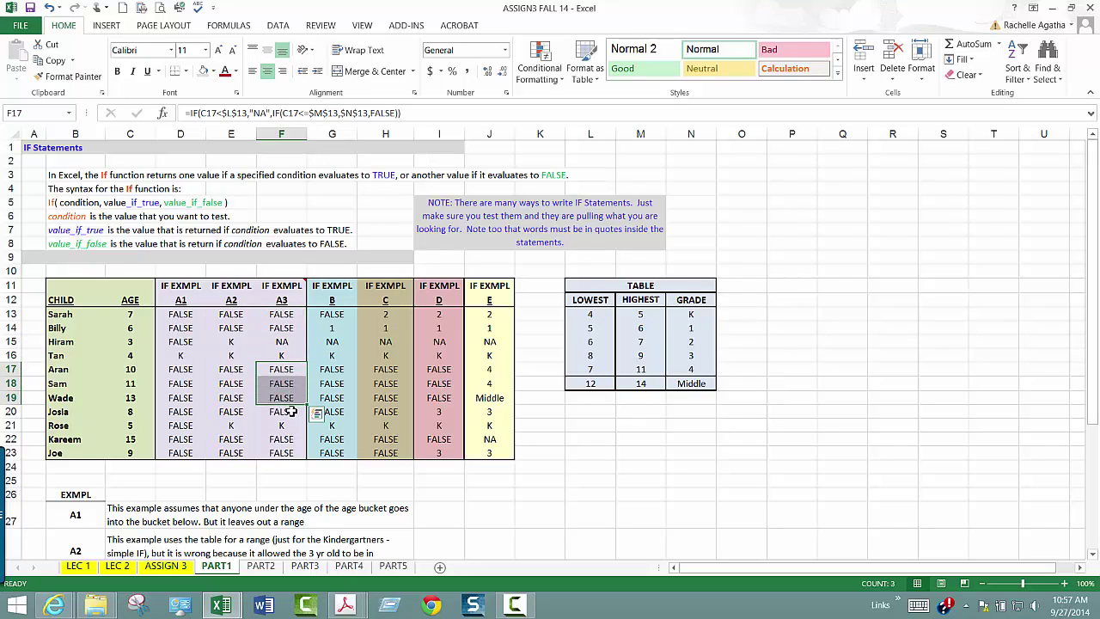
left_click(290, 414)
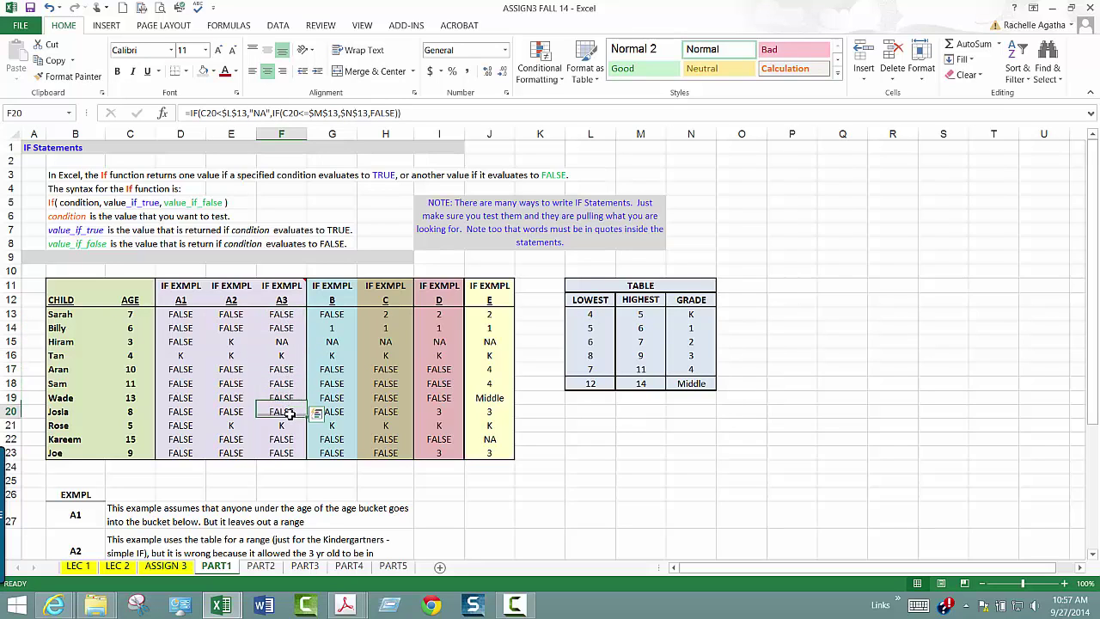
left_click(343, 314)
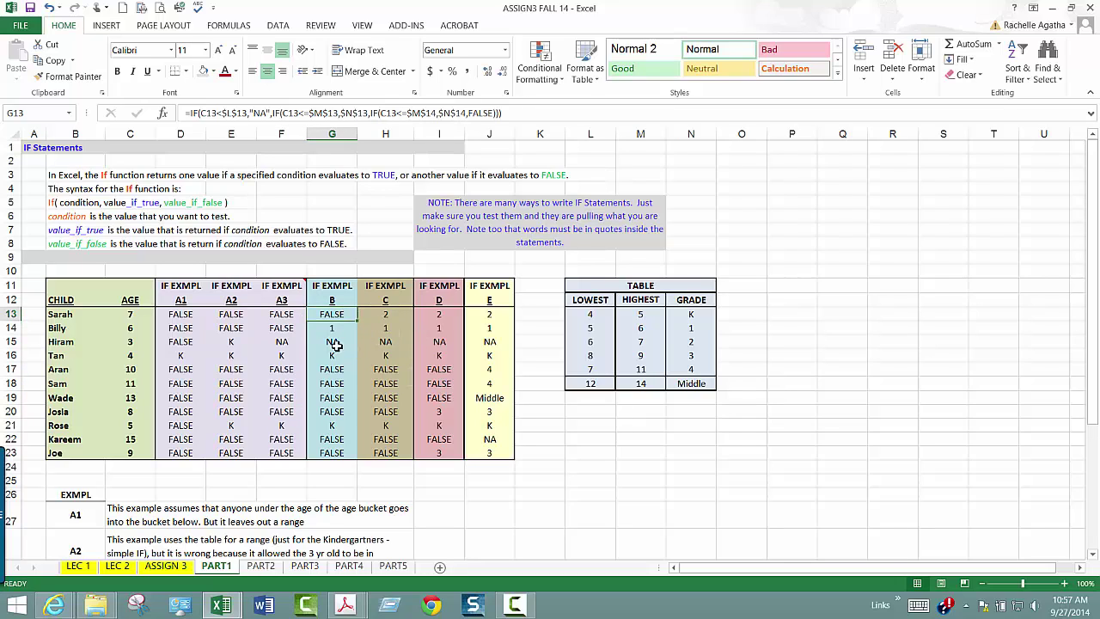
left_click(322, 114)
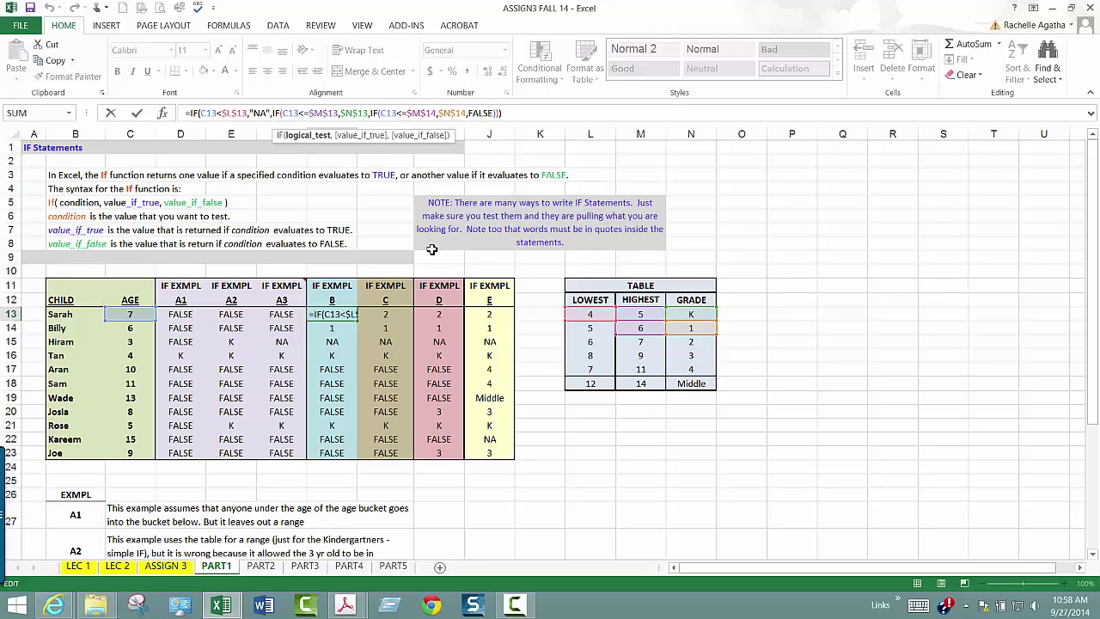
key("ctrl+Return")
left_click(331, 340)
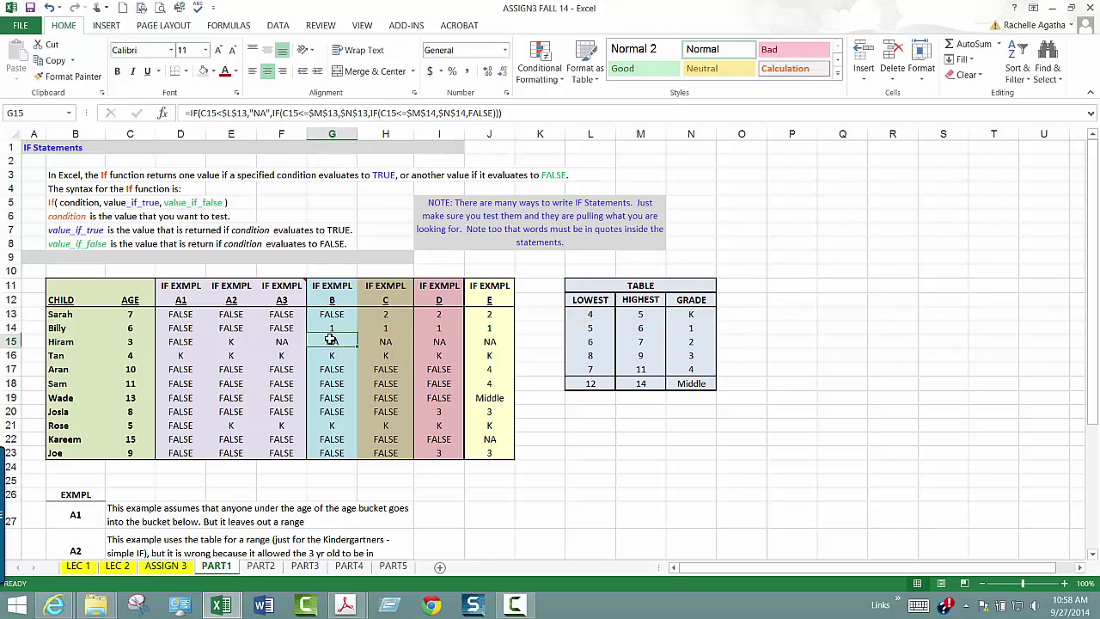
left_click(494, 315)
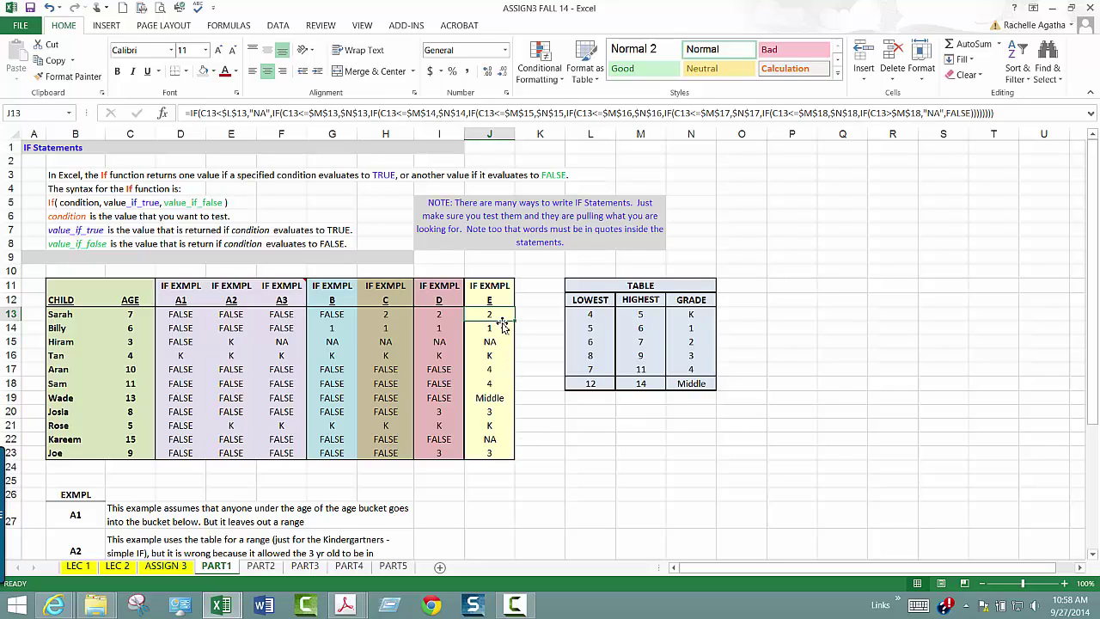
left_click(496, 399)
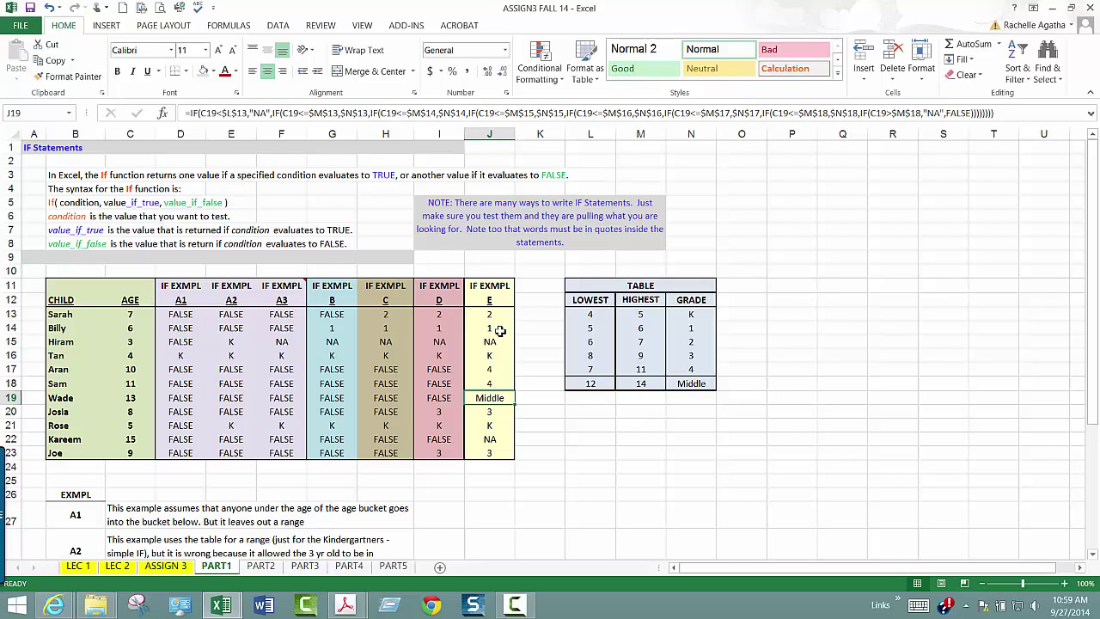
left_click(602, 455)
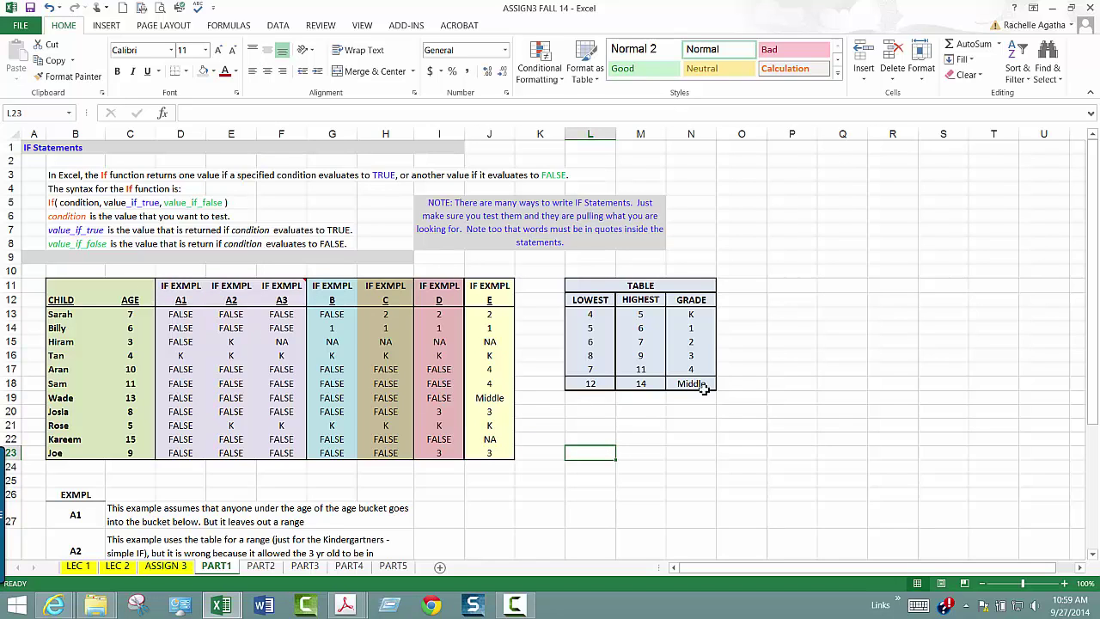
Scroll through PART1, then open the ASSIGN 3 HILO Project Staffing Summary sheet.
left_click_drag(1093, 372, 1091, 509)
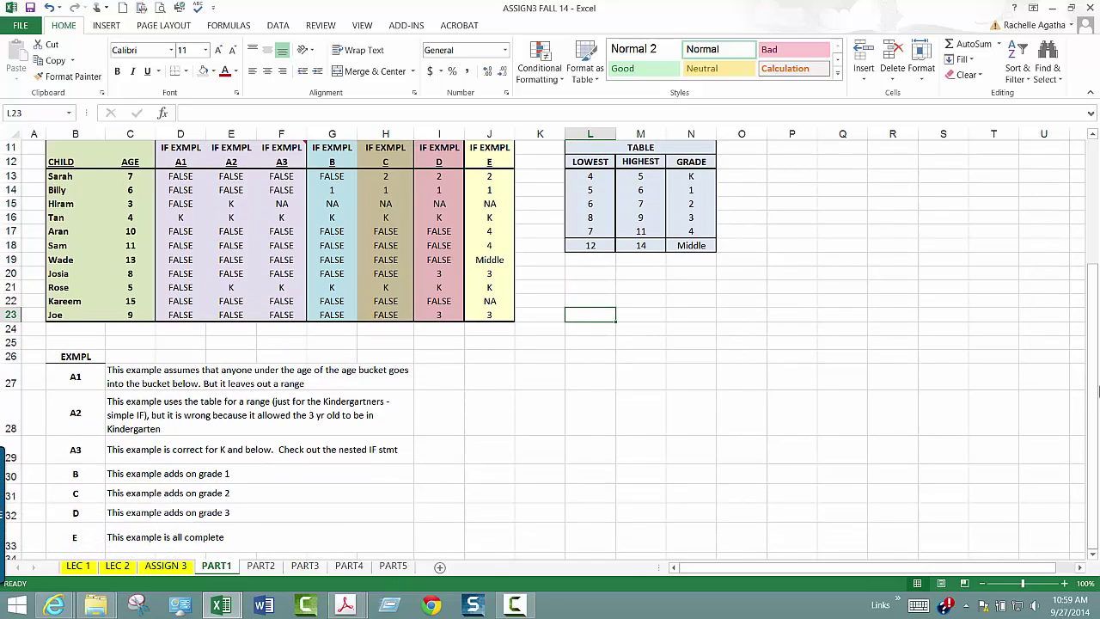
left_click_drag(1098, 391, 1073, 285)
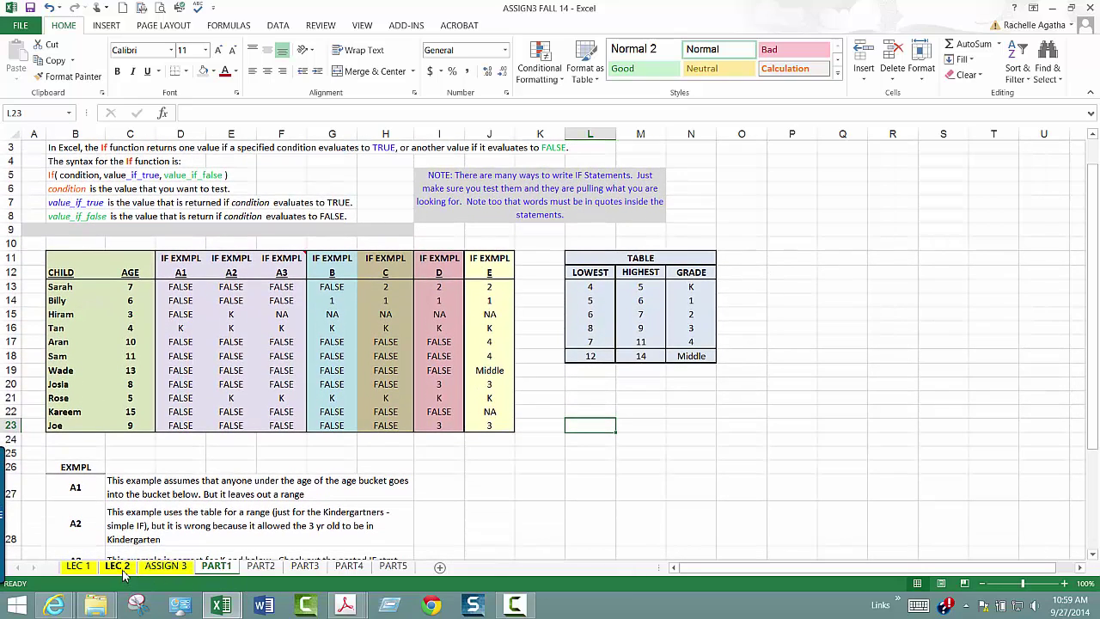
left_click(162, 567)
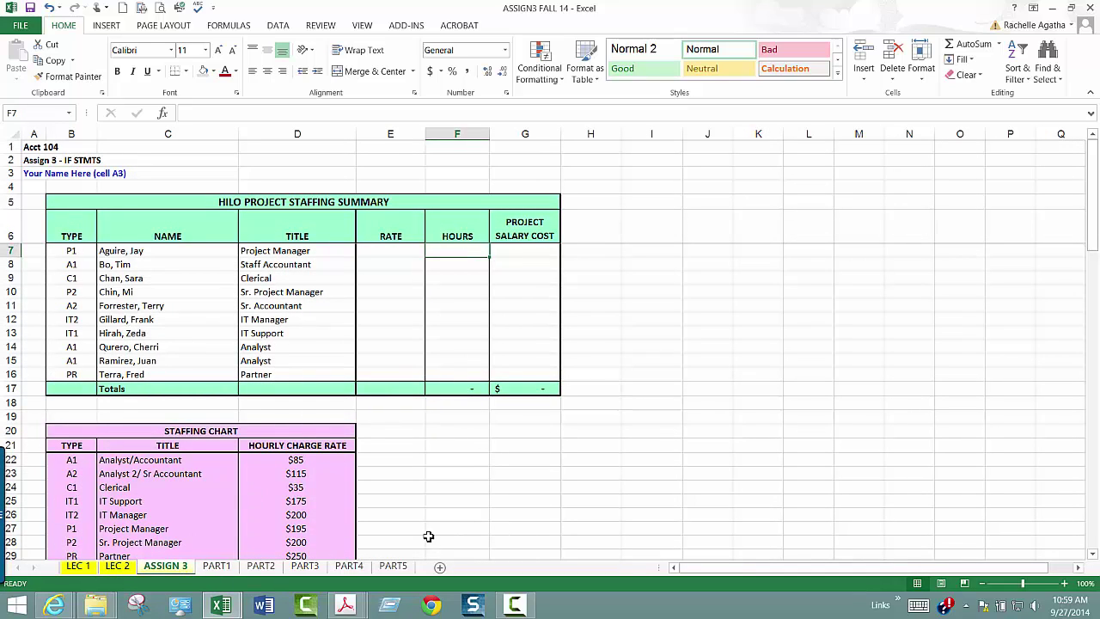
scroll(424, 544, "down", 3)
scroll(424, 544, "down", 4)
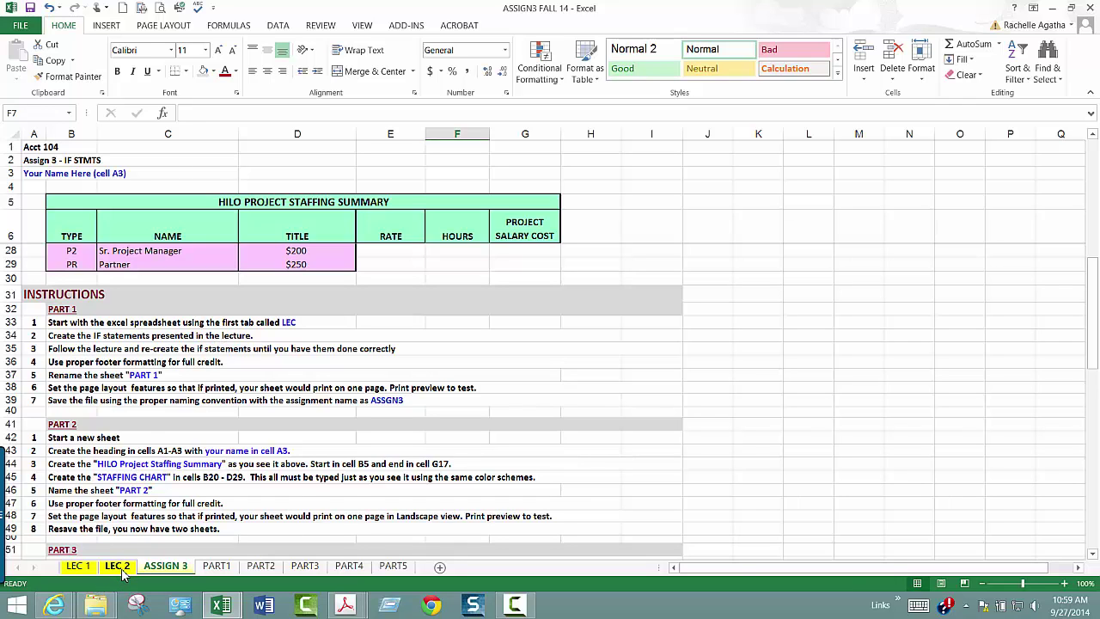
left_click(117, 566)
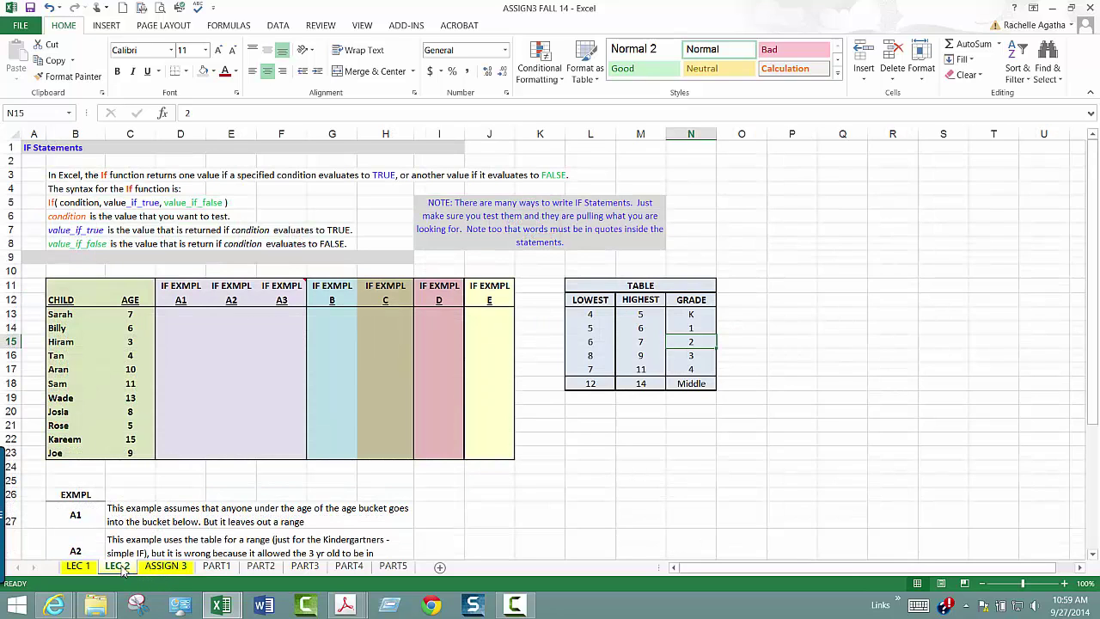
left_click(159, 567)
scroll(306, 421, "down", 3)
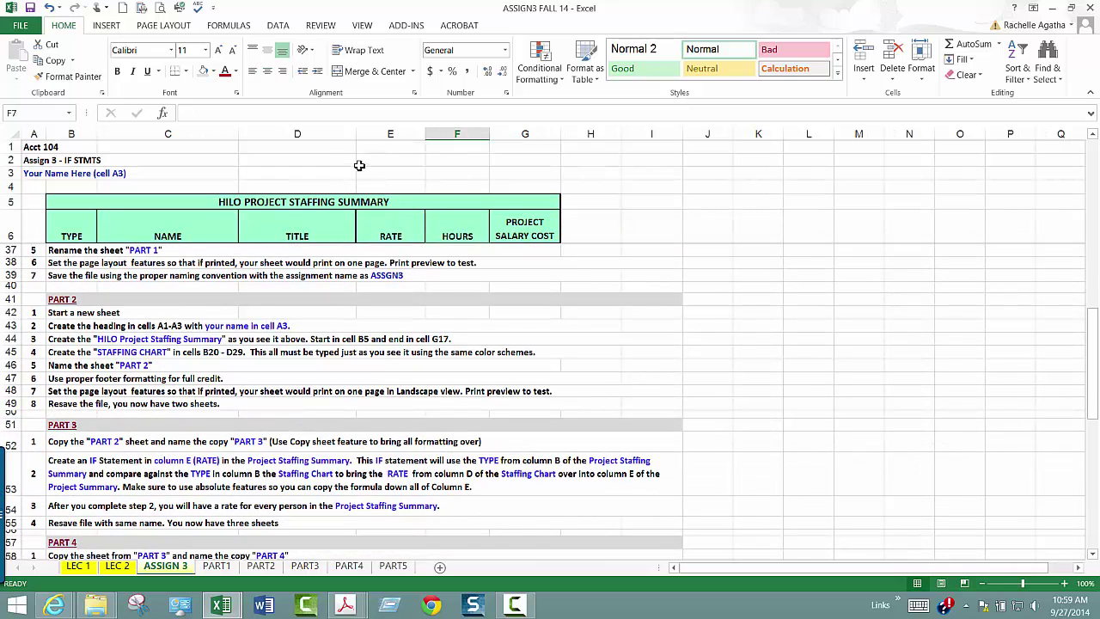
left_click_drag(1093, 308, 1093, 146)
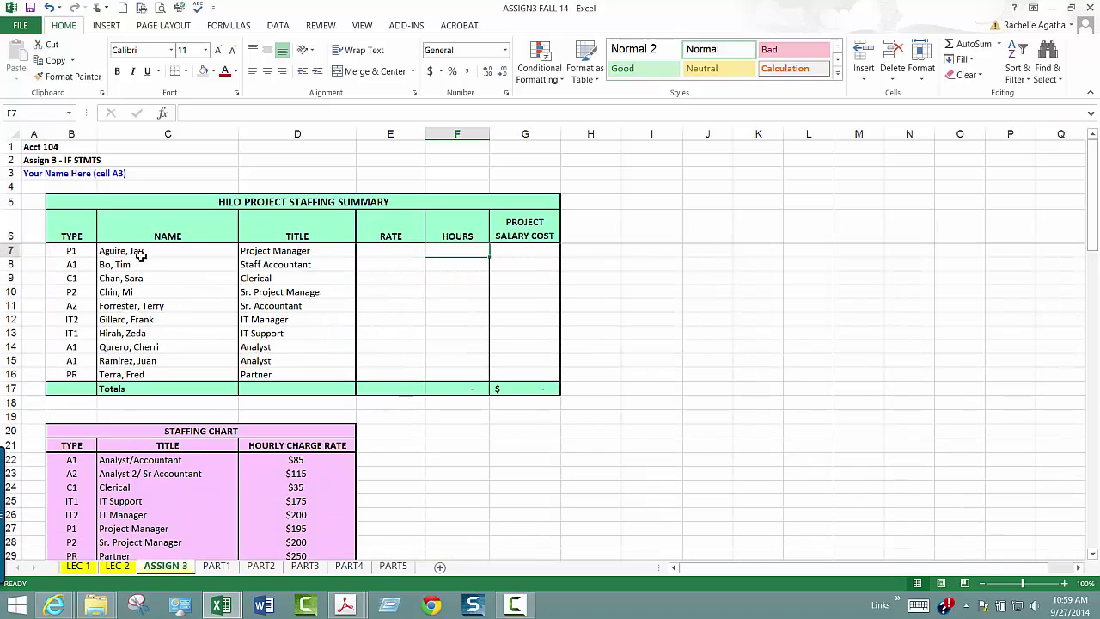
left_click(209, 429)
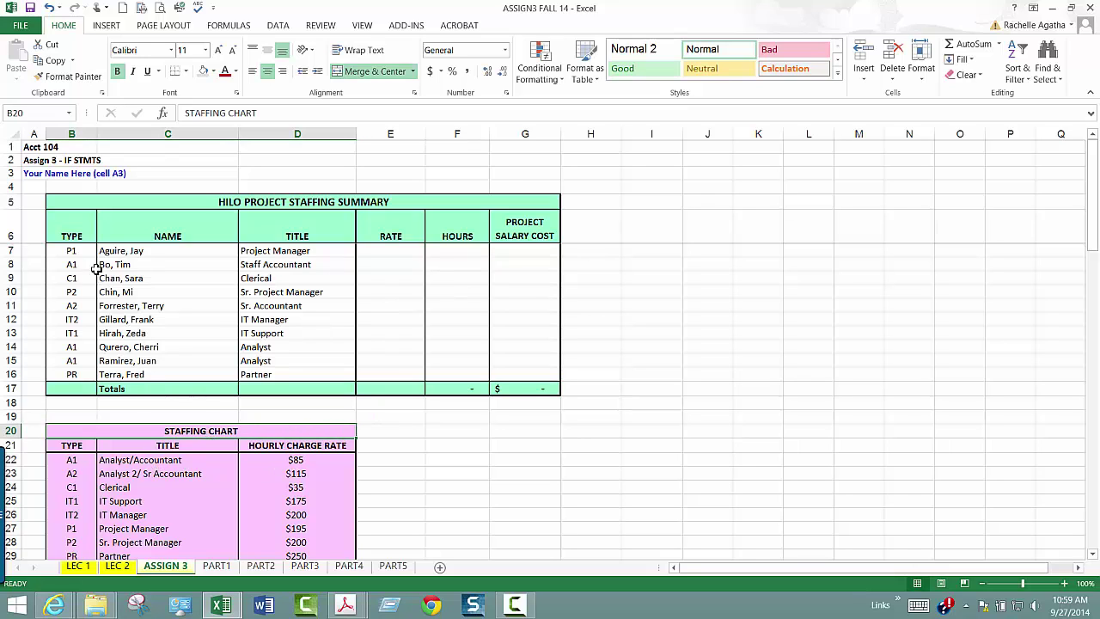
left_click_drag(72, 250, 72, 377)
left_click_drag(72, 461, 72, 556)
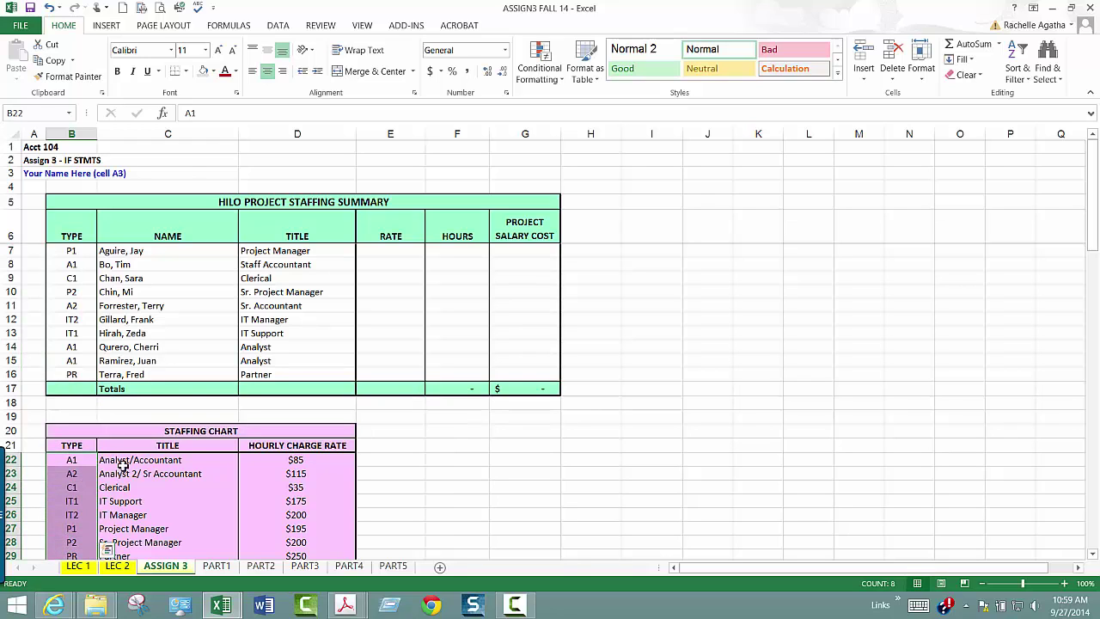
left_click(124, 462)
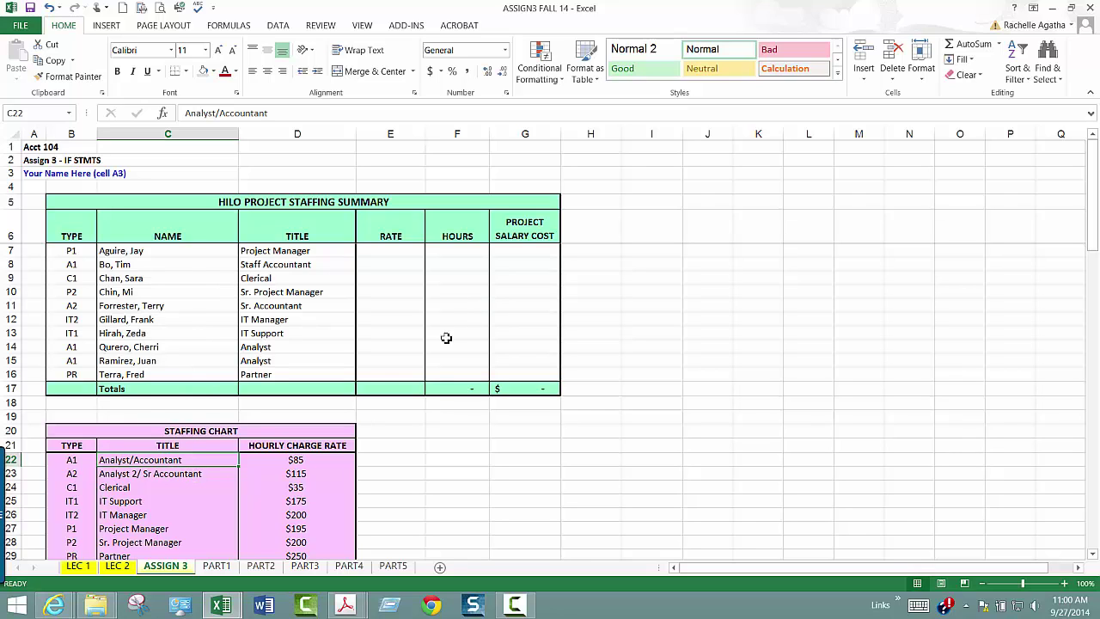
left_click(397, 253)
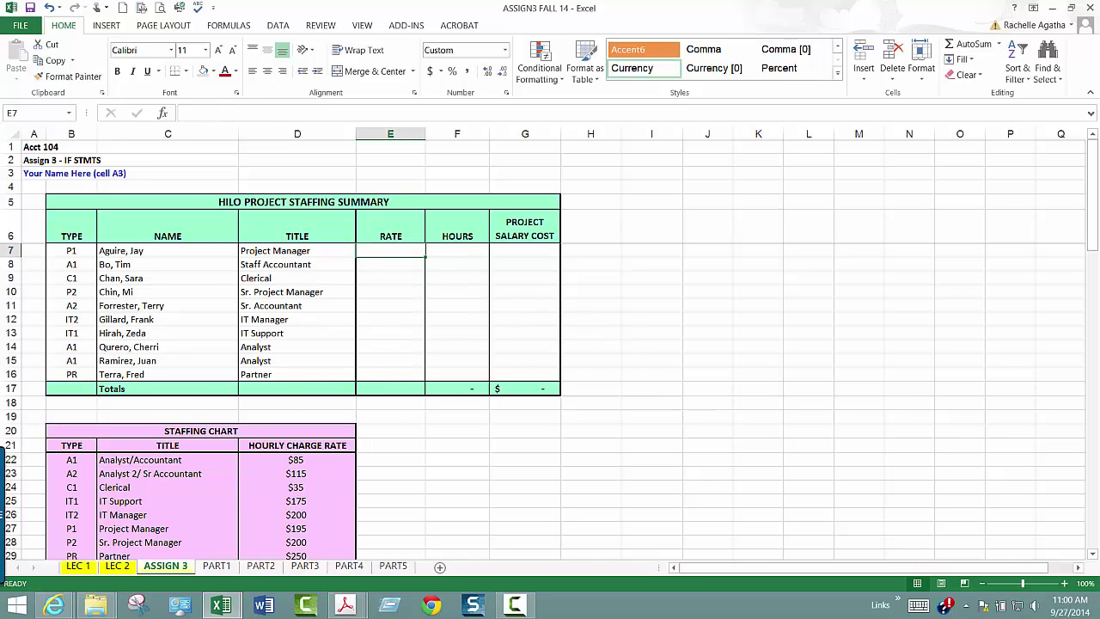
left_click_drag(1093, 249, 1093, 496)
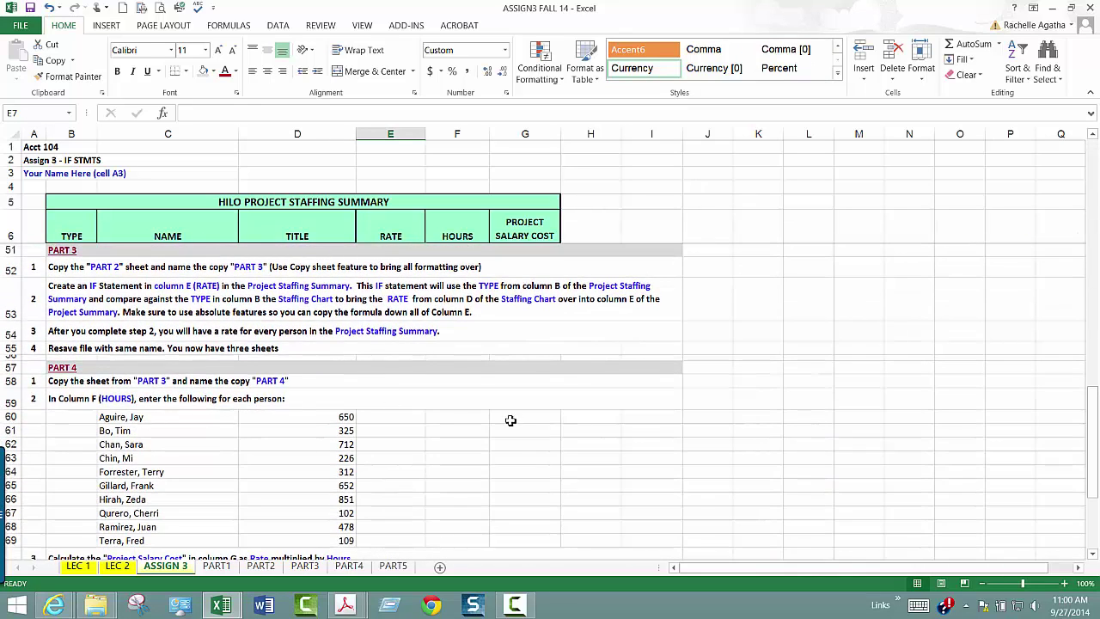
scroll(511, 420, "up", 5)
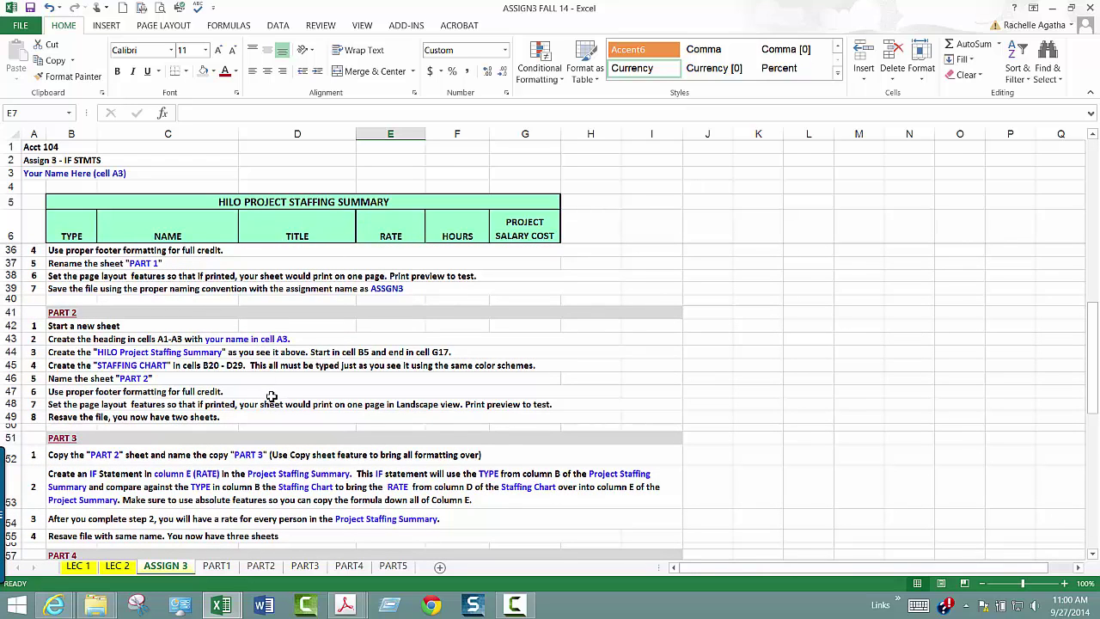
scroll(273, 396, "down", 2)
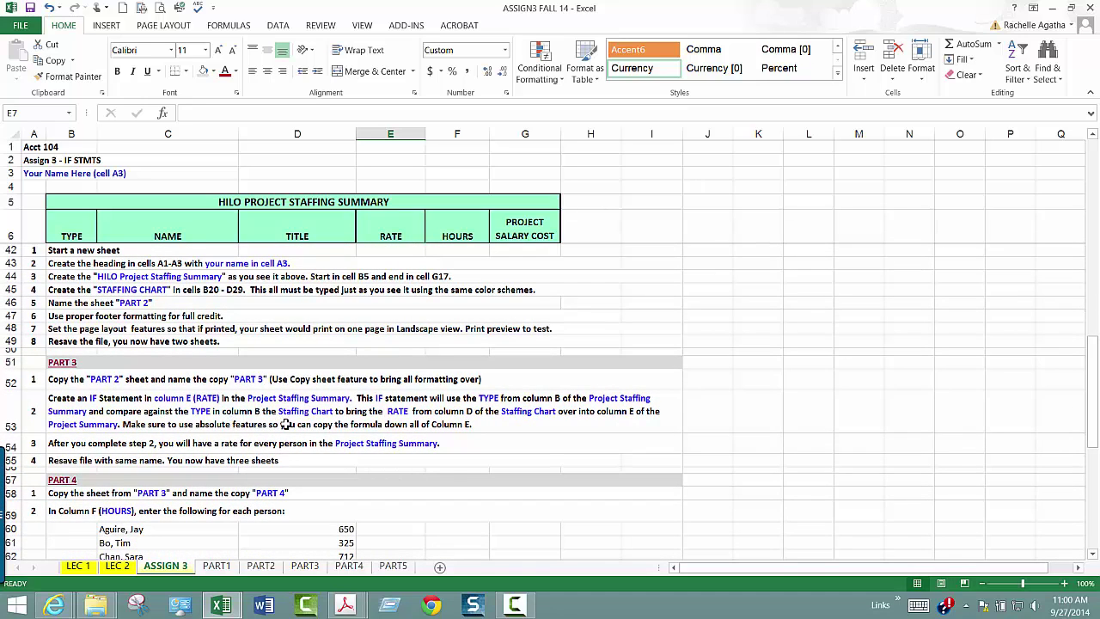
scroll(283, 424, "down", 4)
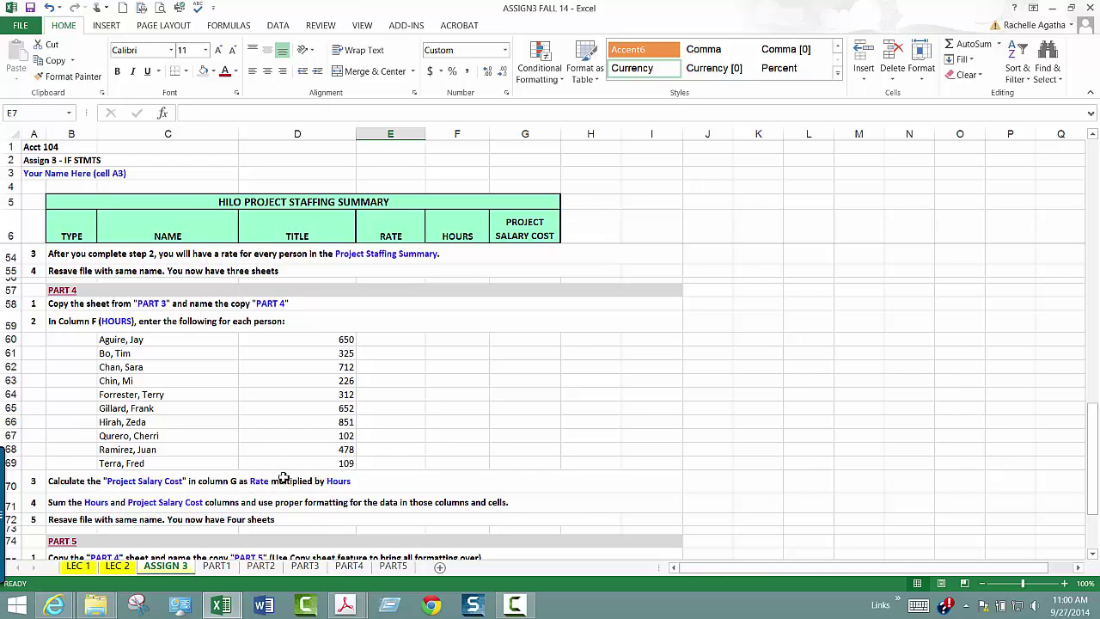
scroll(296, 498, "down", 4)
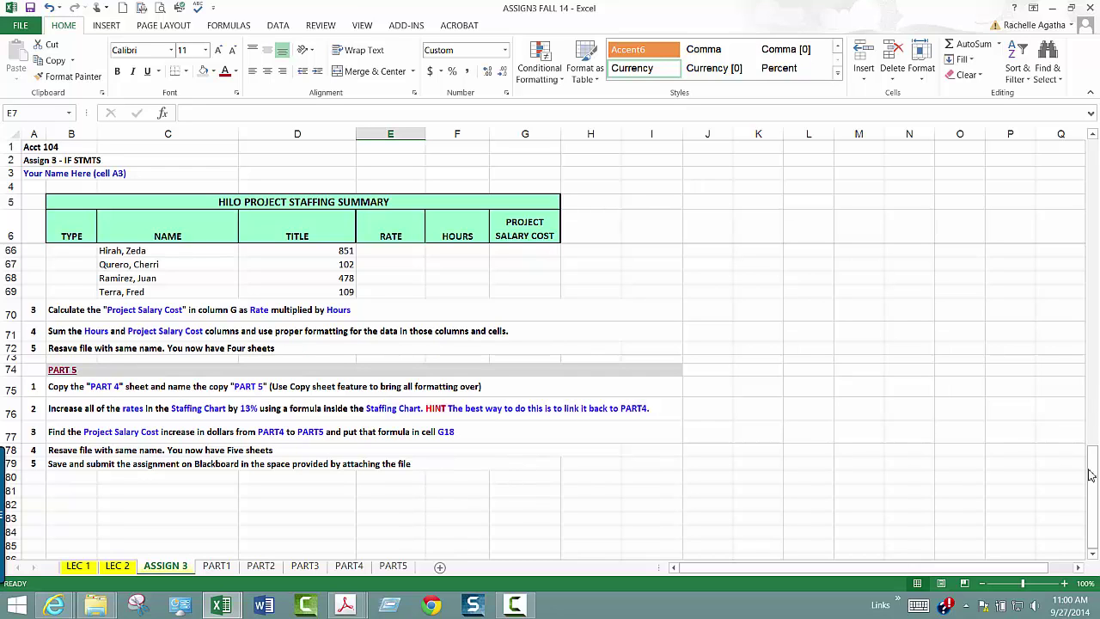
left_click_drag(1091, 481, 1096, 275)
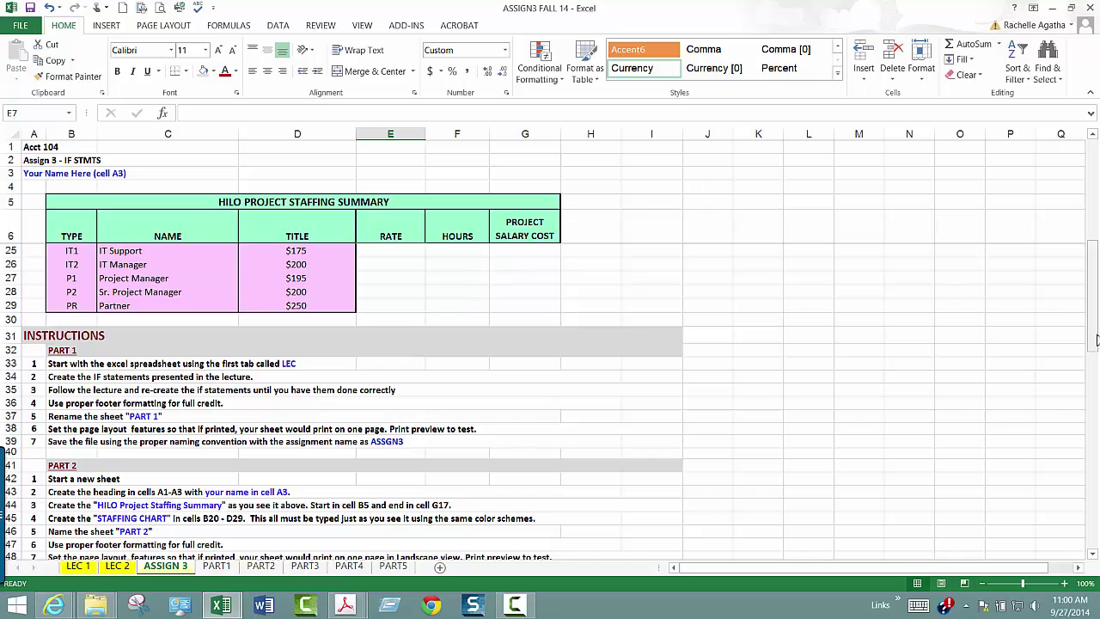
left_click_drag(1097, 348, 1097, 214)
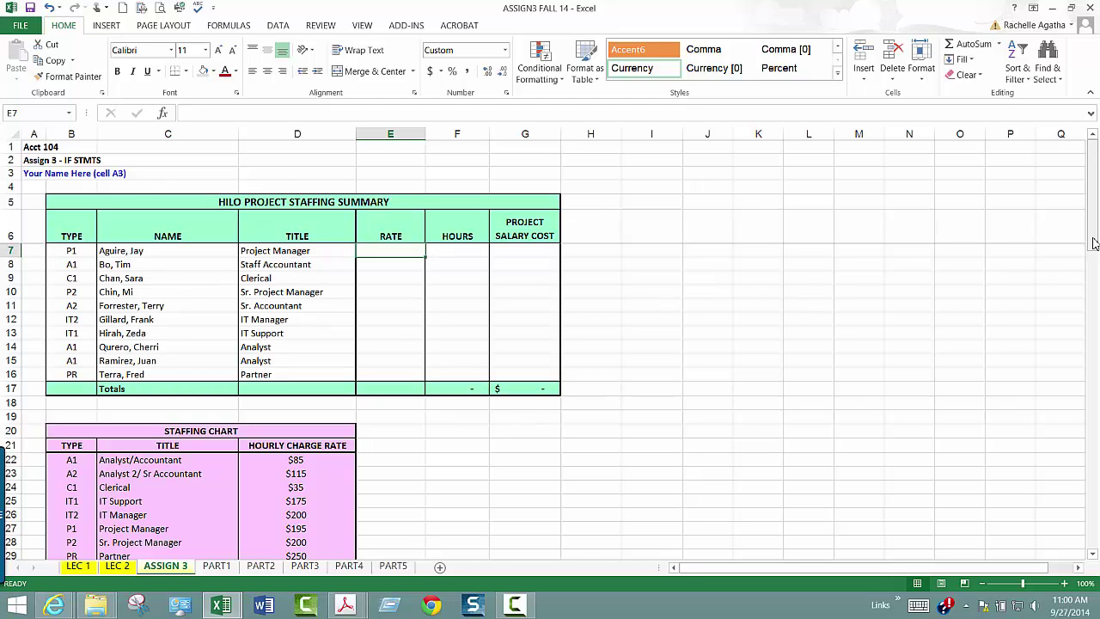
mouse_move(1094, 245)
left_mouse_down()
mouse_move(1093, 340)
mouse_move(1094, 225)
left_mouse_up()
left_click(78, 566)
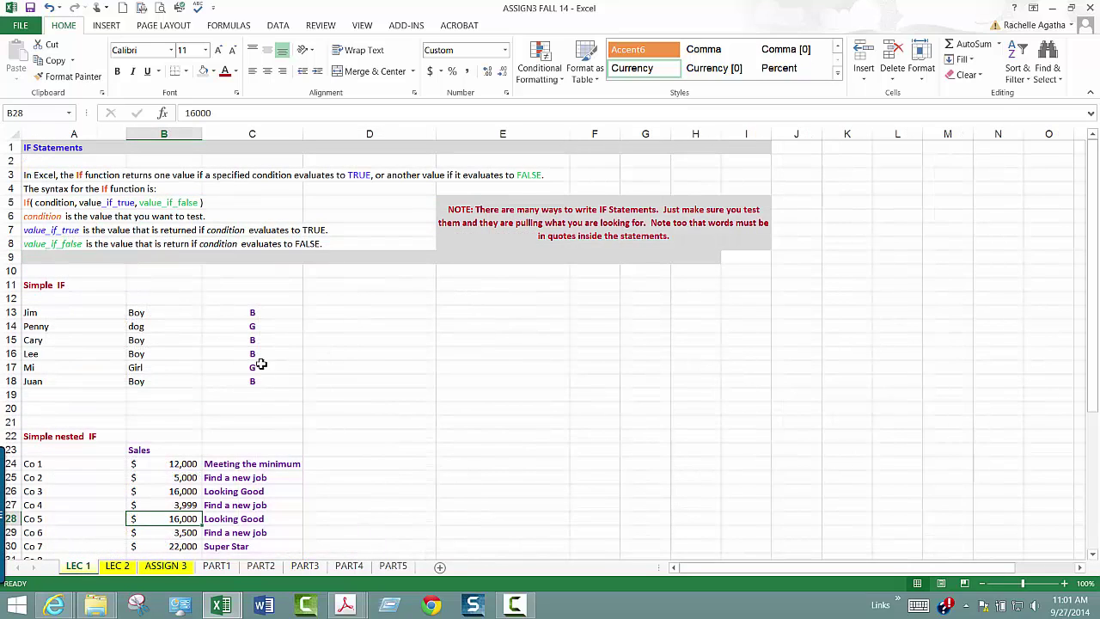
left_click(404, 381)
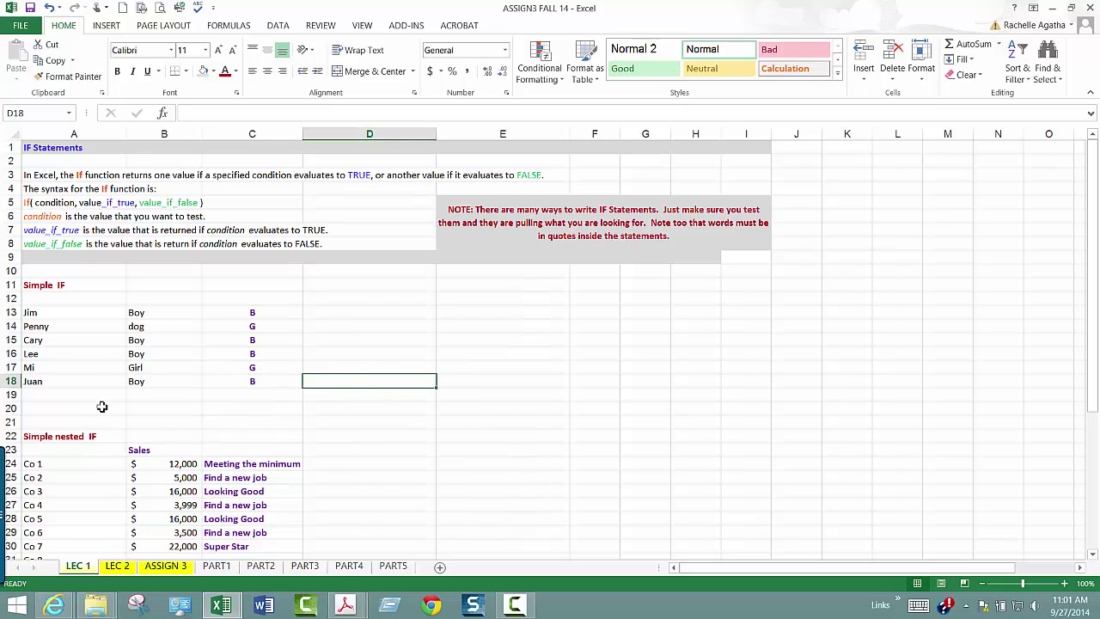
left_click(120, 568)
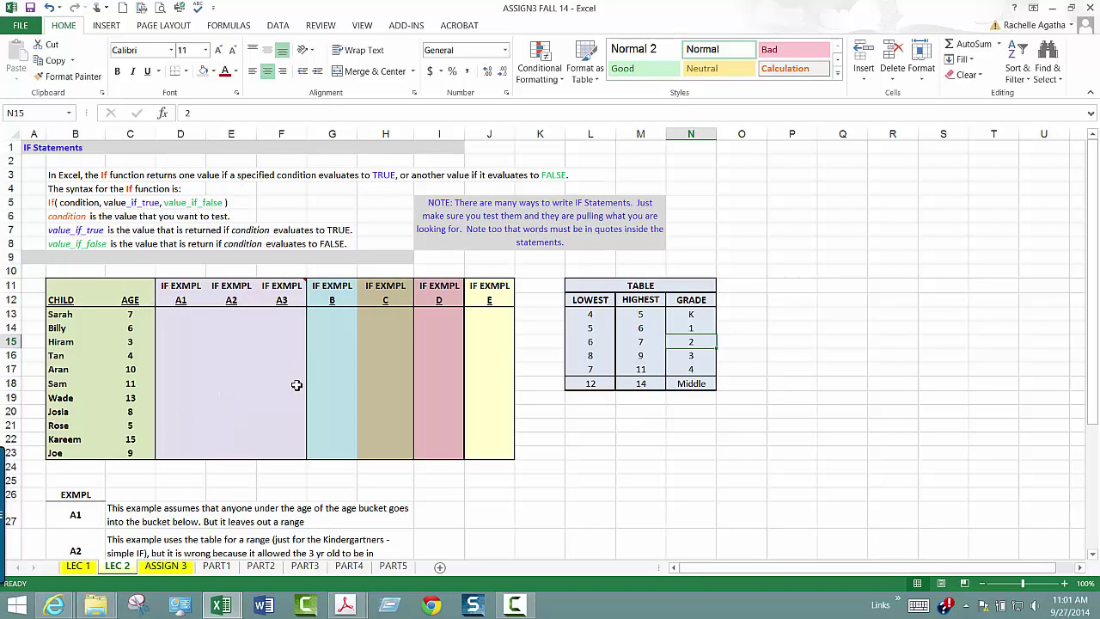
left_click(165, 567)
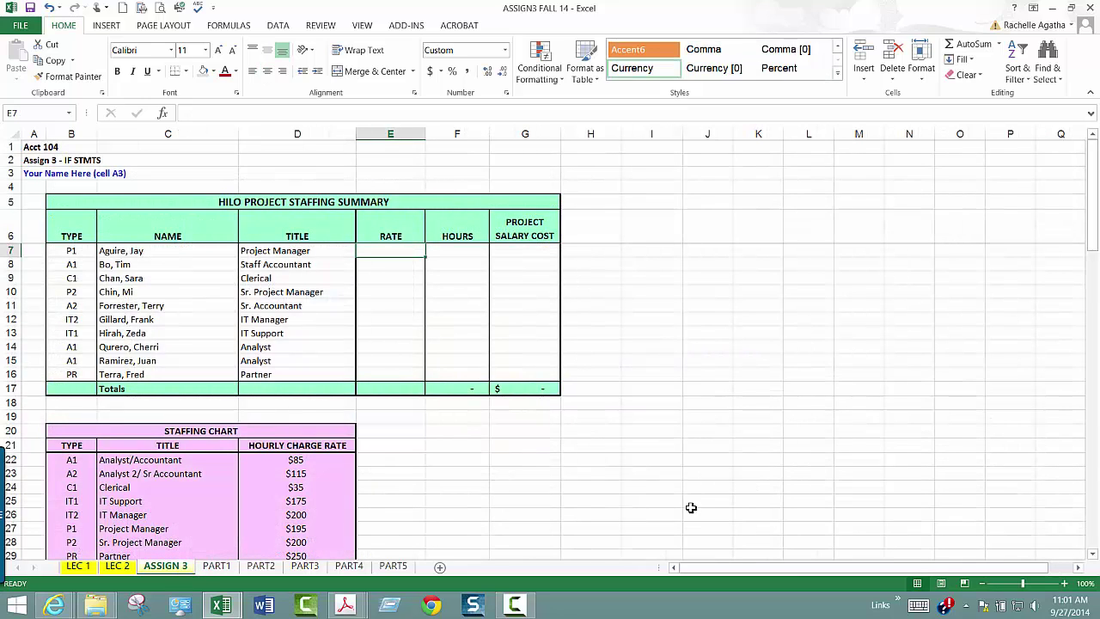